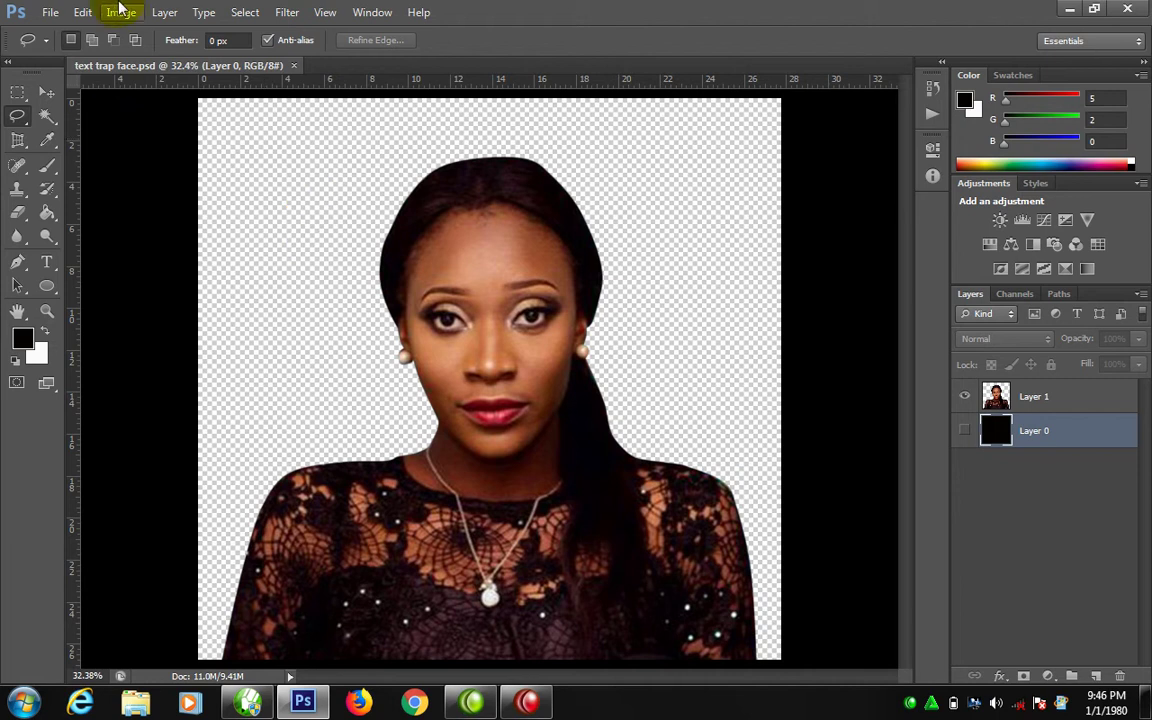
Place the 'daughters are valuable' PSD, locating it with the file list grouped by date modified.
{"action": "left_click", "coordinate": [80, 11]}
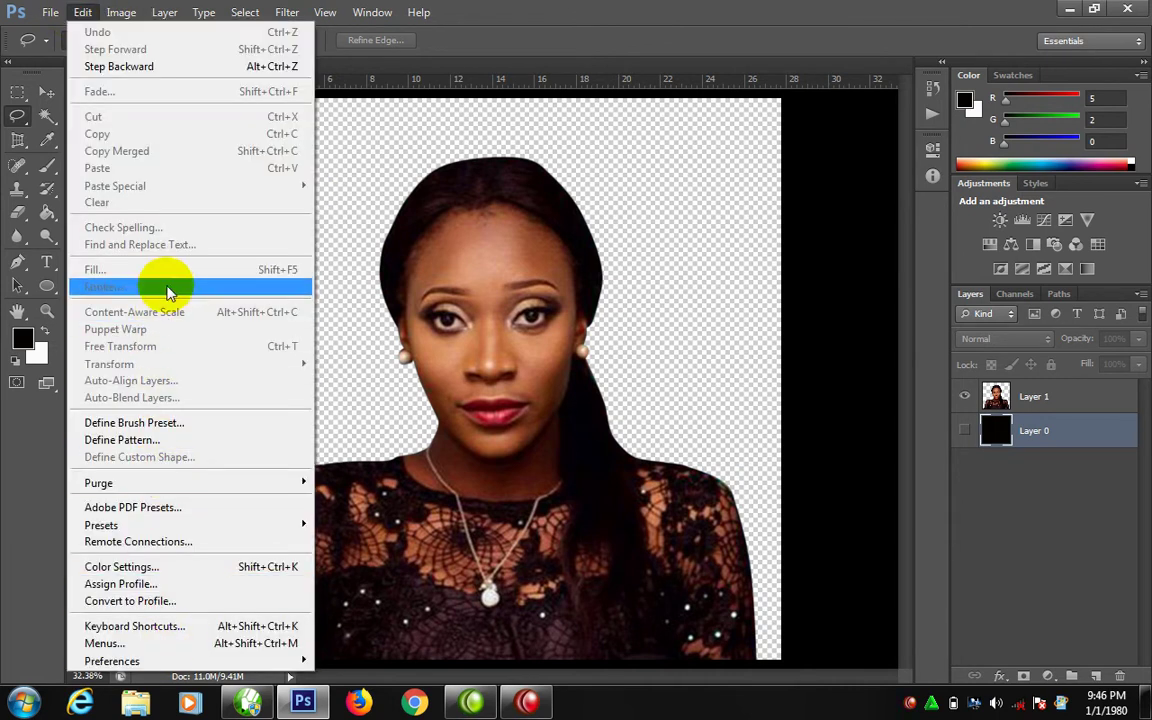
{"action": "left_click", "coordinate": [48, 12]}
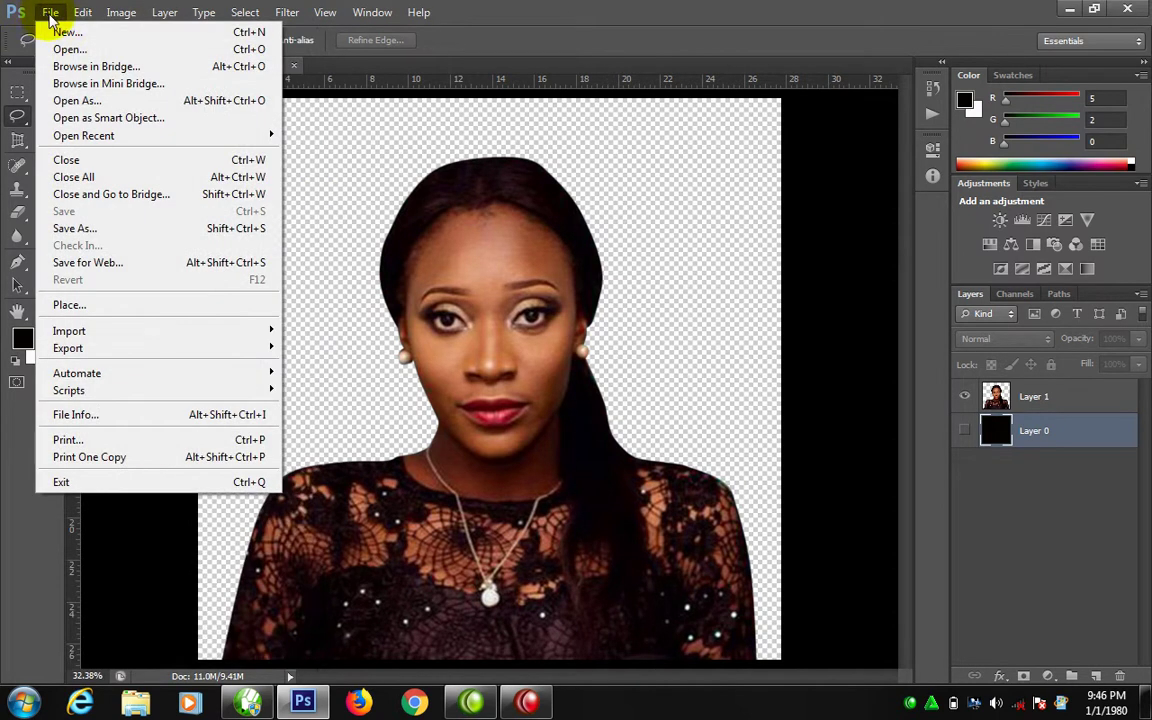
{"action": "left_click", "coordinate": [40, 305]}
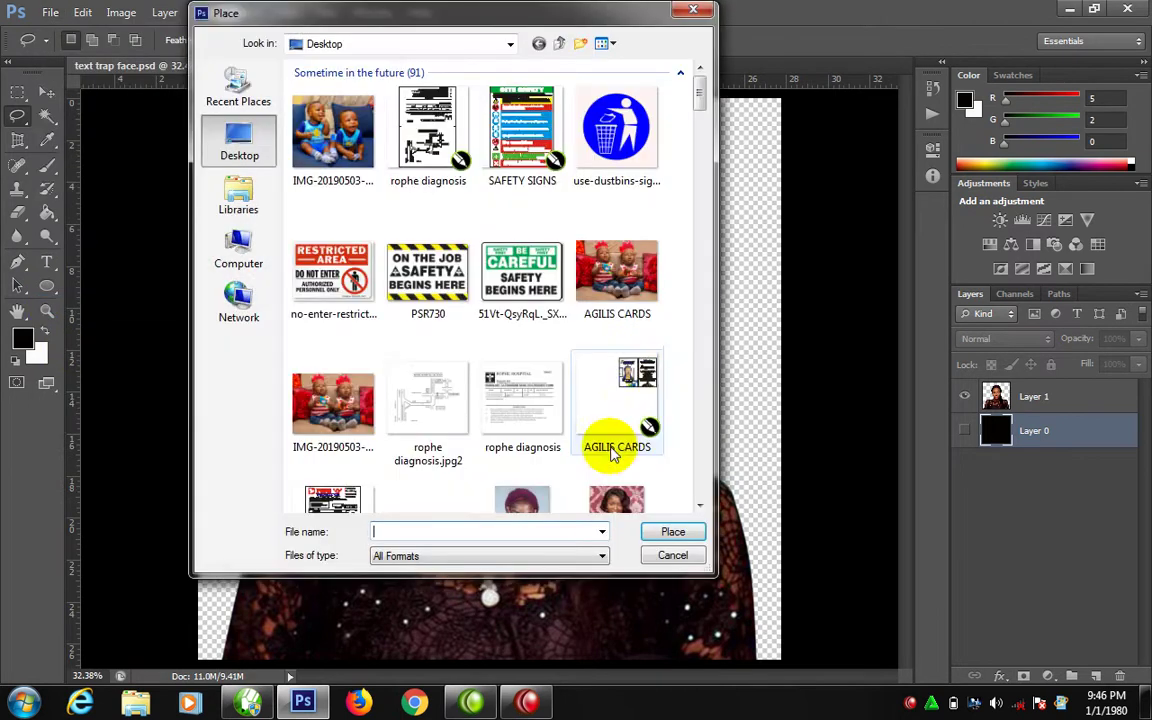
{"action": "mouse_move", "coordinate": [699, 90]}
{"action": "left_mouse_down"}
{"action": "mouse_move", "coordinate": [714, 411]}
{"action": "mouse_move", "coordinate": [699, 478]}
{"action": "mouse_move", "coordinate": [663, 306]}
{"action": "mouse_move", "coordinate": [660, 100]}
{"action": "left_mouse_up"}
{"action": "right_click", "coordinate": [670, 205]}
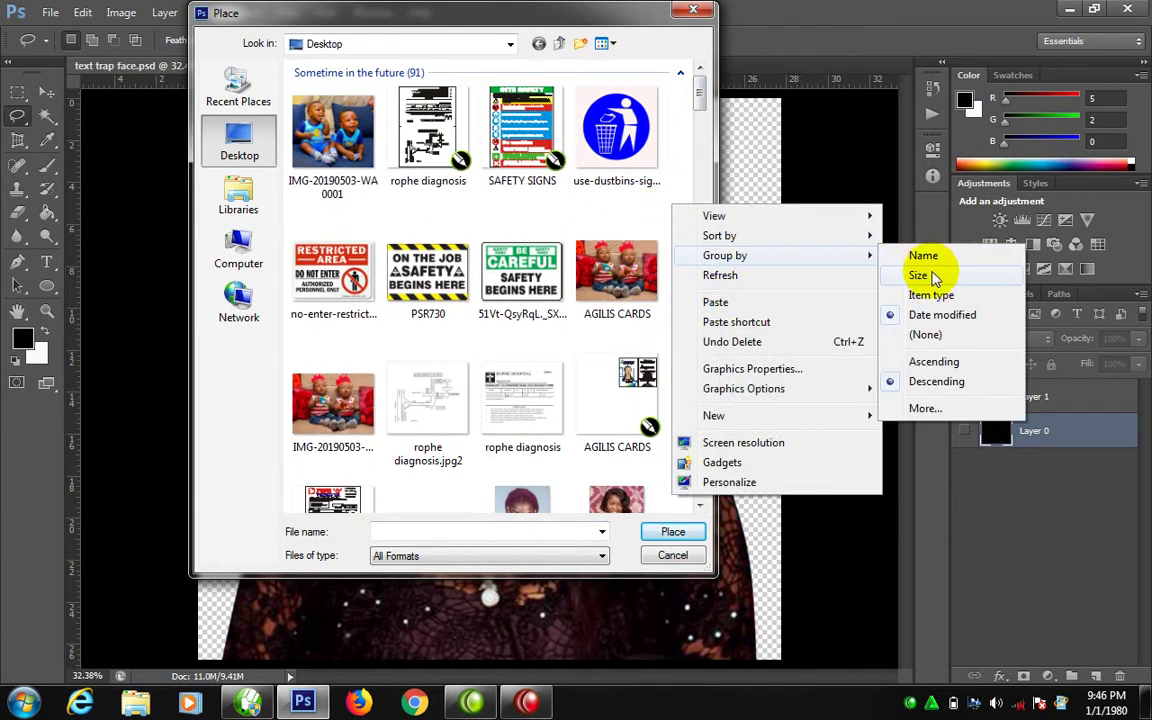
{"action": "mouse_move", "coordinate": [725, 255]}
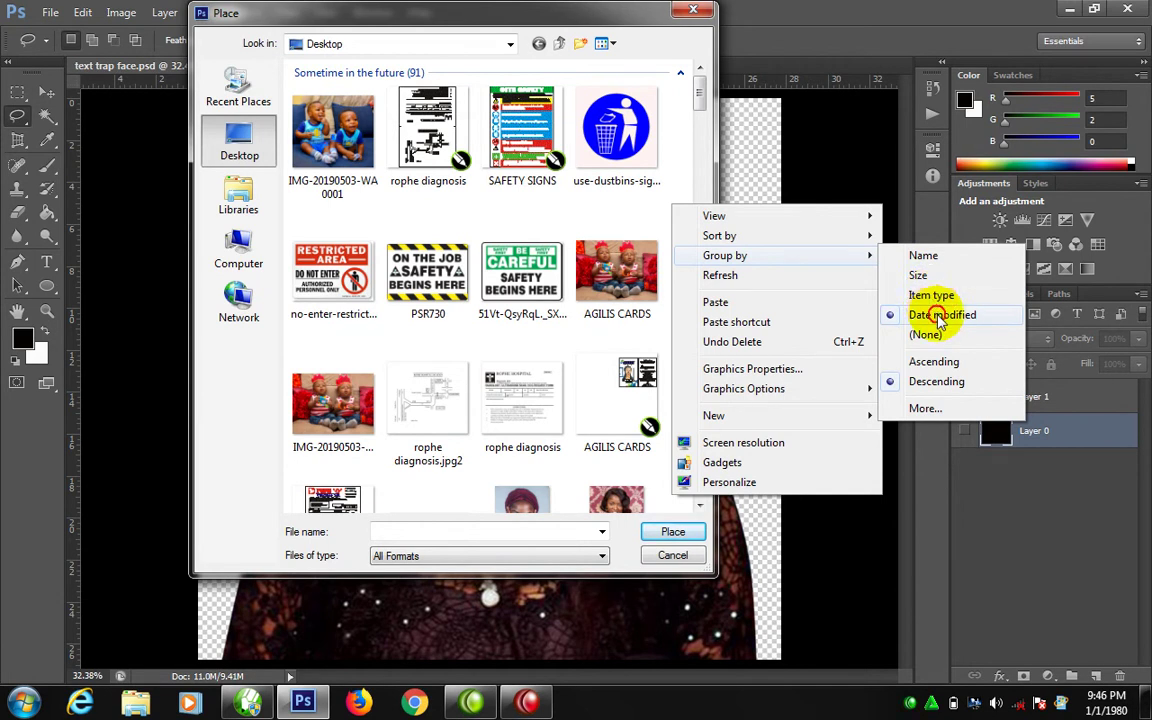
{"action": "left_click", "coordinate": [945, 315]}
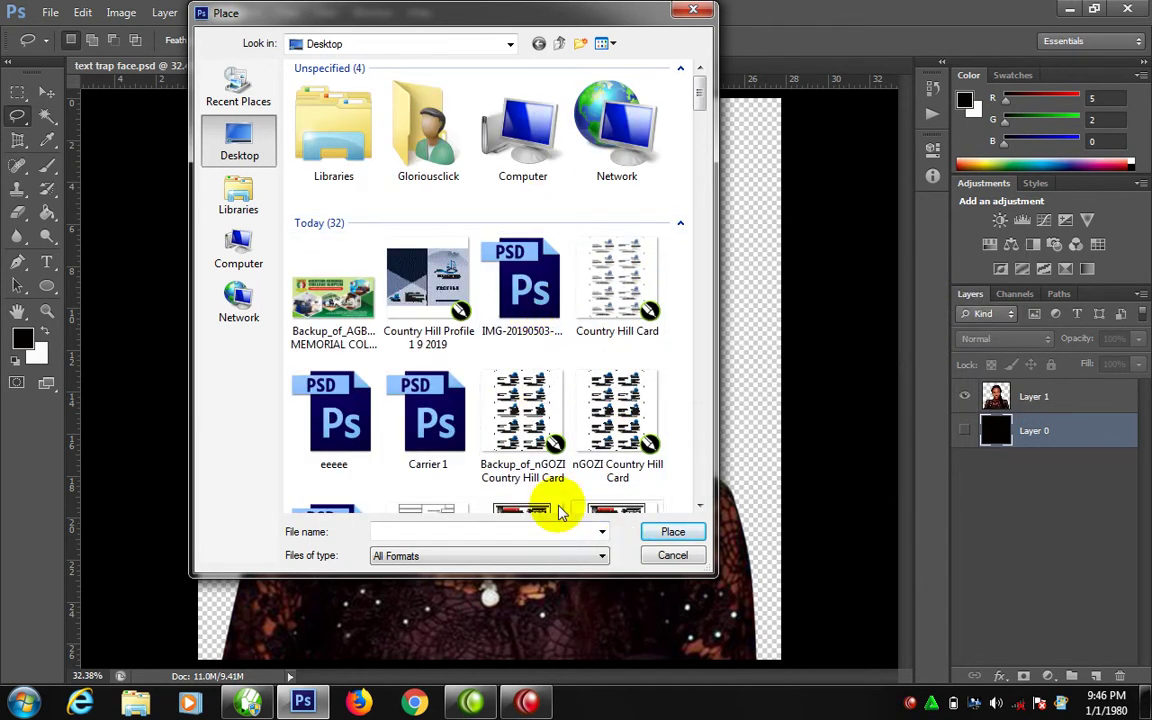
{"action": "left_click", "coordinate": [701, 506]}
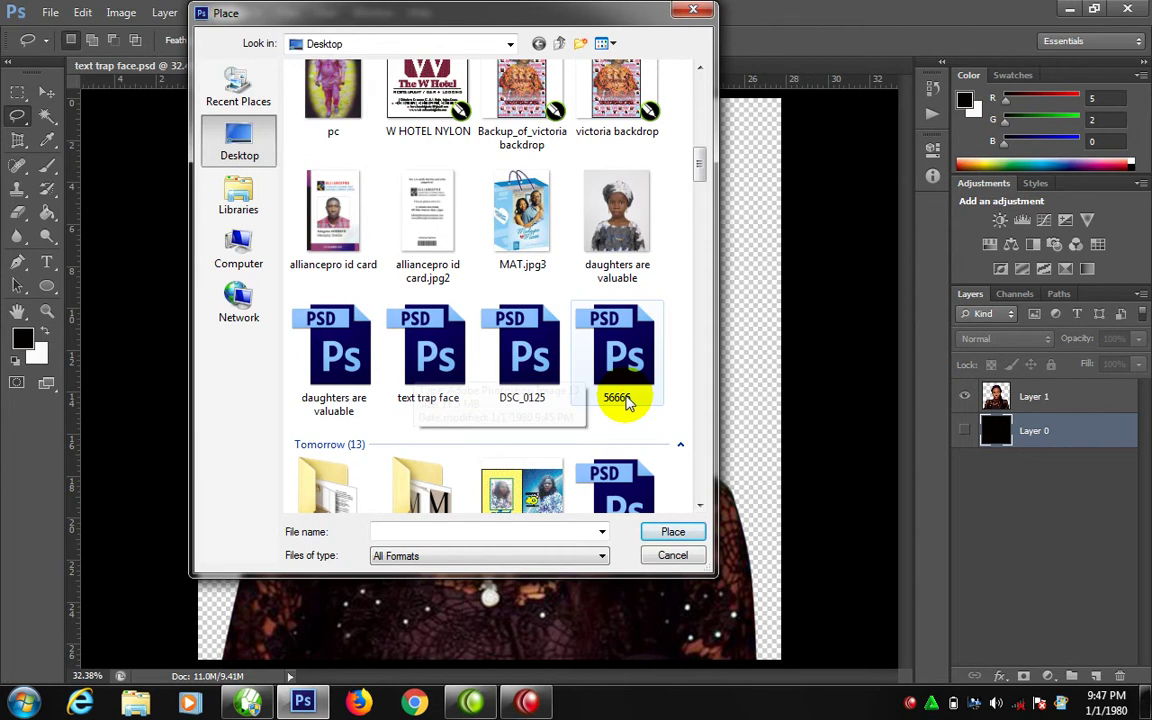
{"action": "double_click", "coordinate": [325, 368]}
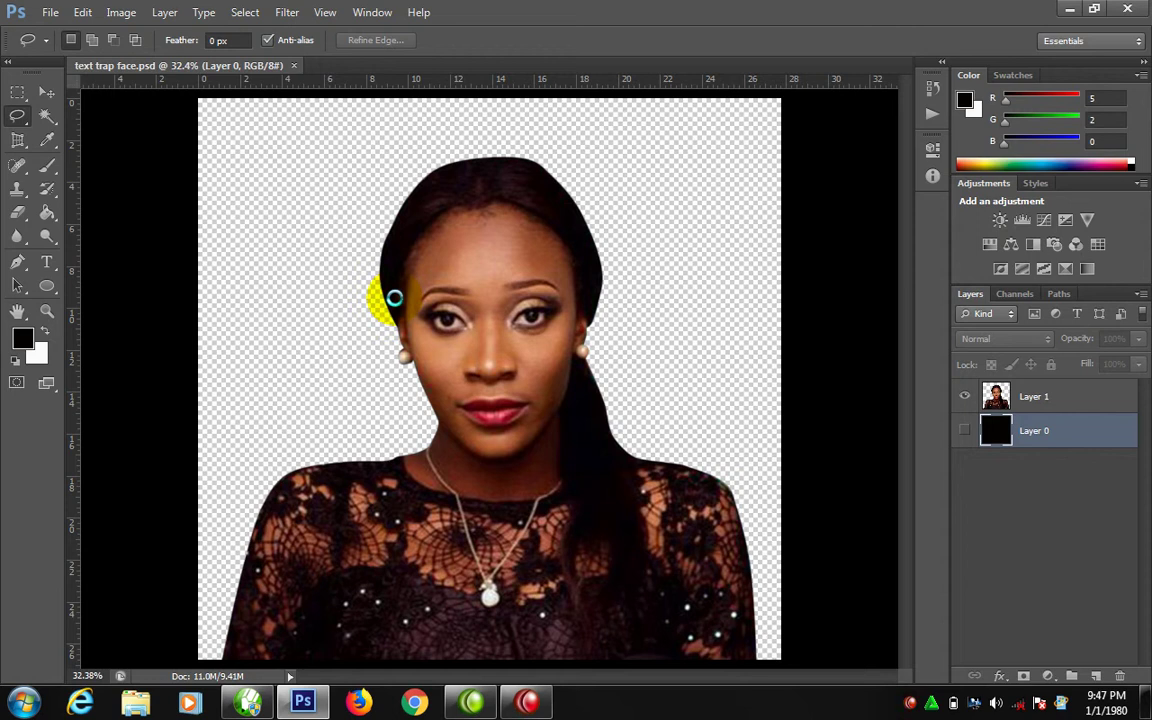
Commit the placed word pattern, rasterize it, and bring it above the portrait layer.
{"action": "key", "text": "ctrl+t"}
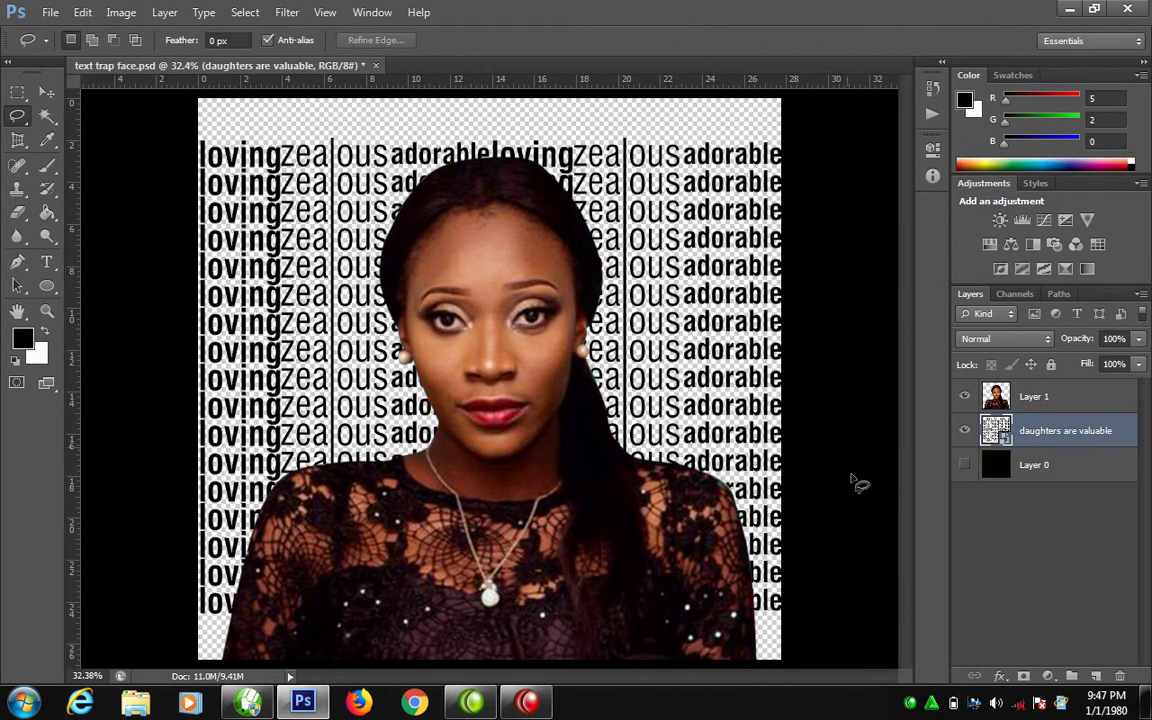
{"action": "right_click", "coordinate": [1089, 432]}
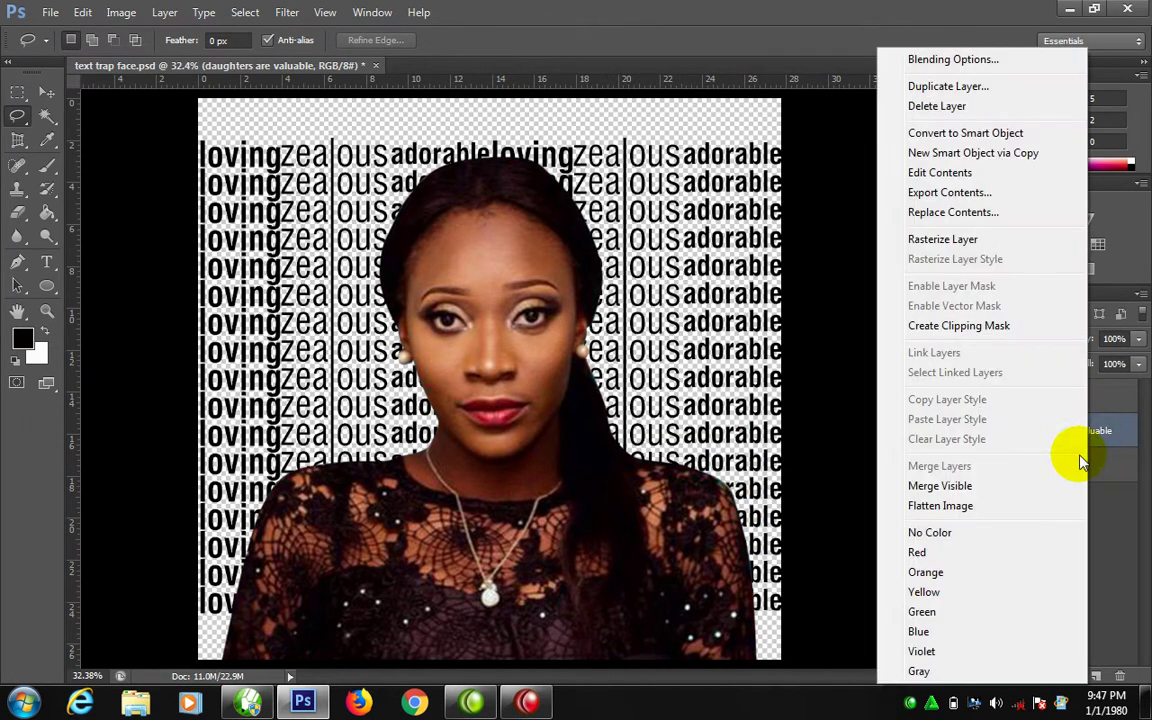
{"action": "left_click", "coordinate": [930, 238]}
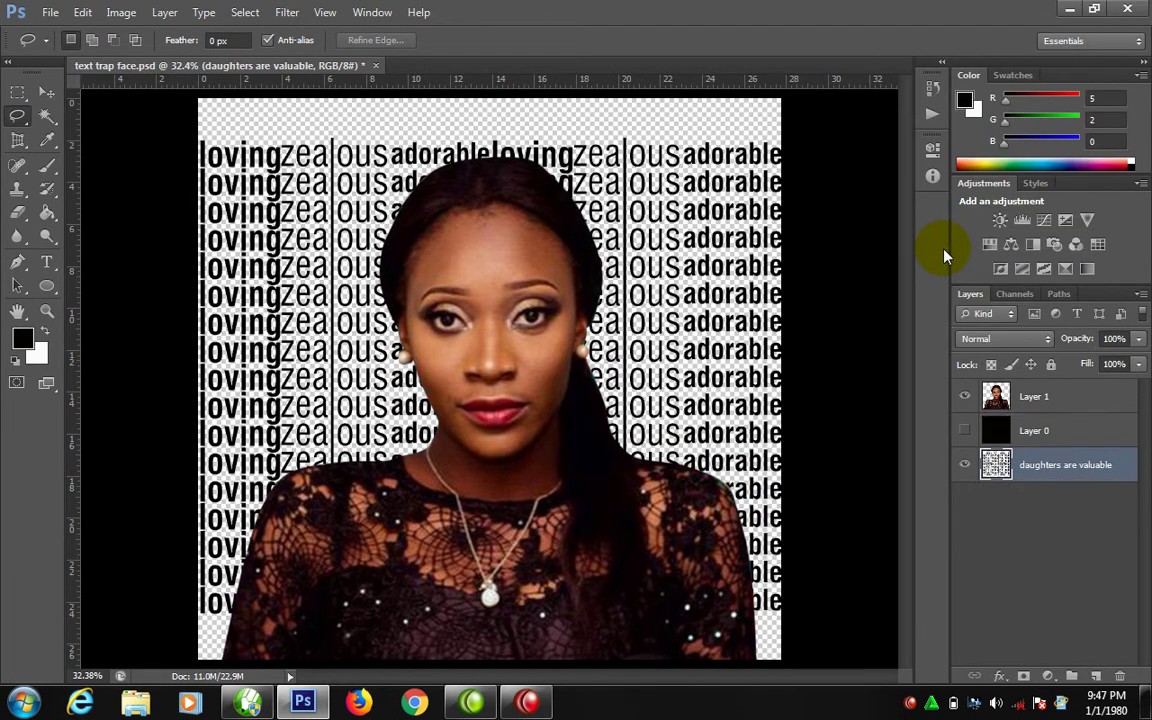
{"action": "key", "text": "ctrl+bracketright"}
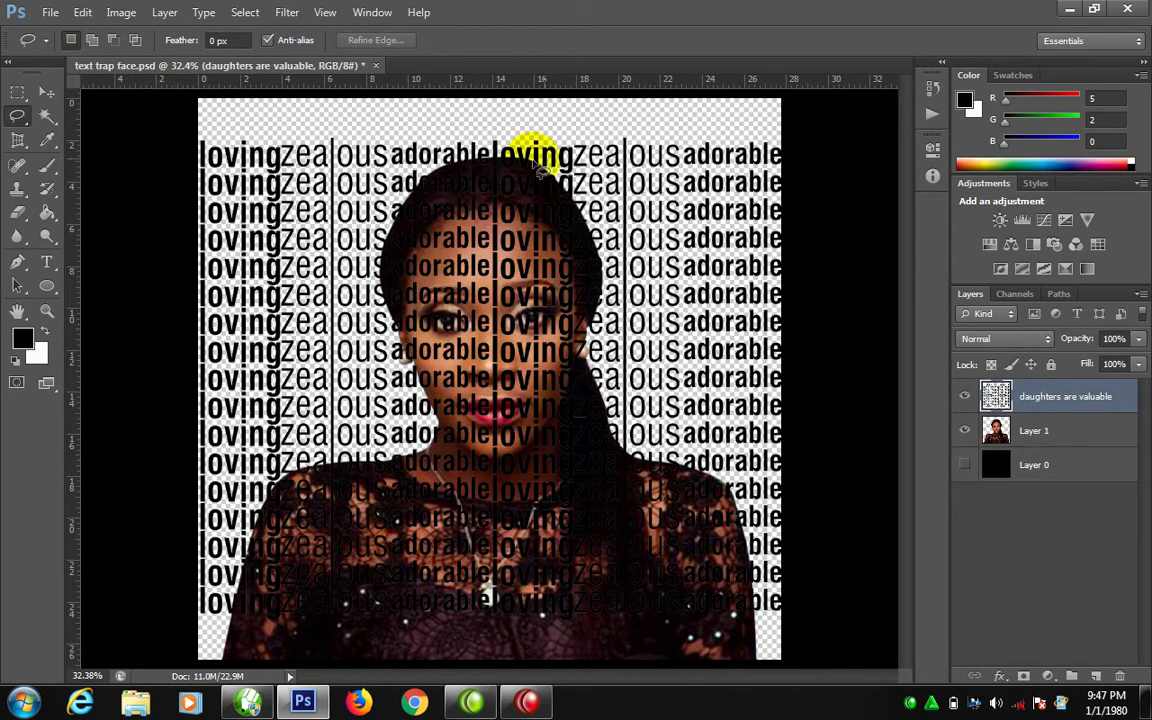
Scale the word pattern to 70.15% and move it up over the face.
{"action": "key", "text": "ctrl+t"}
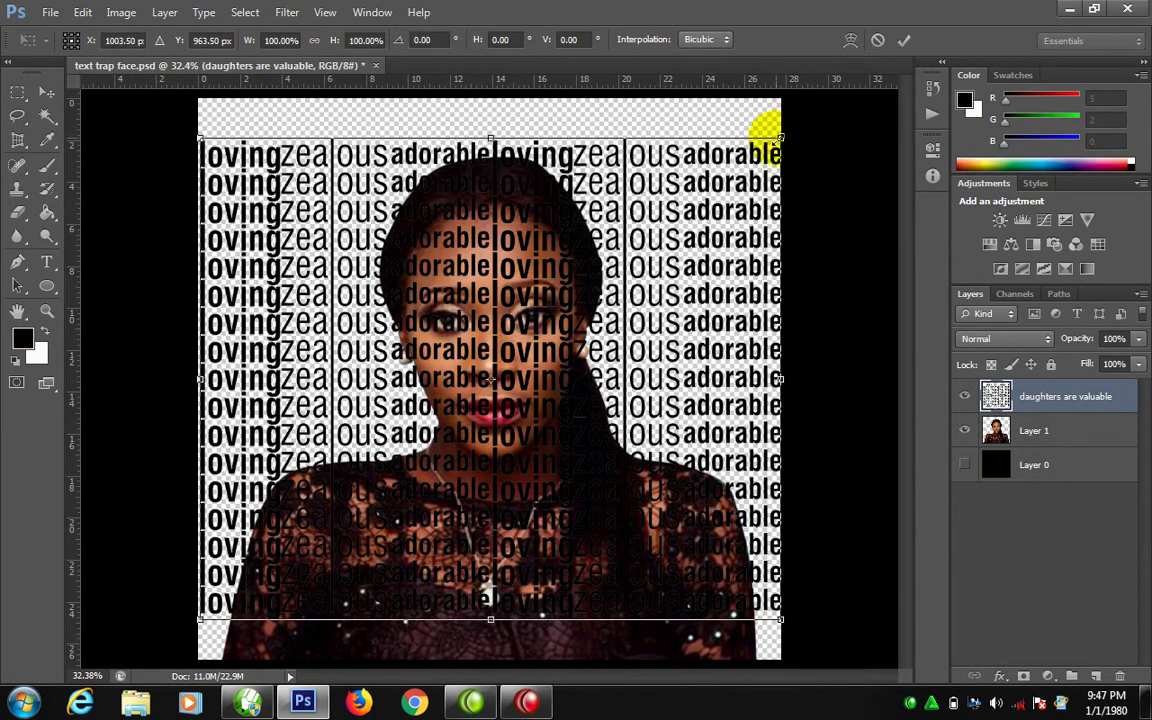
{"action": "left_click_drag", "start_coordinate": [782, 138], "coordinate": [656, 160]}
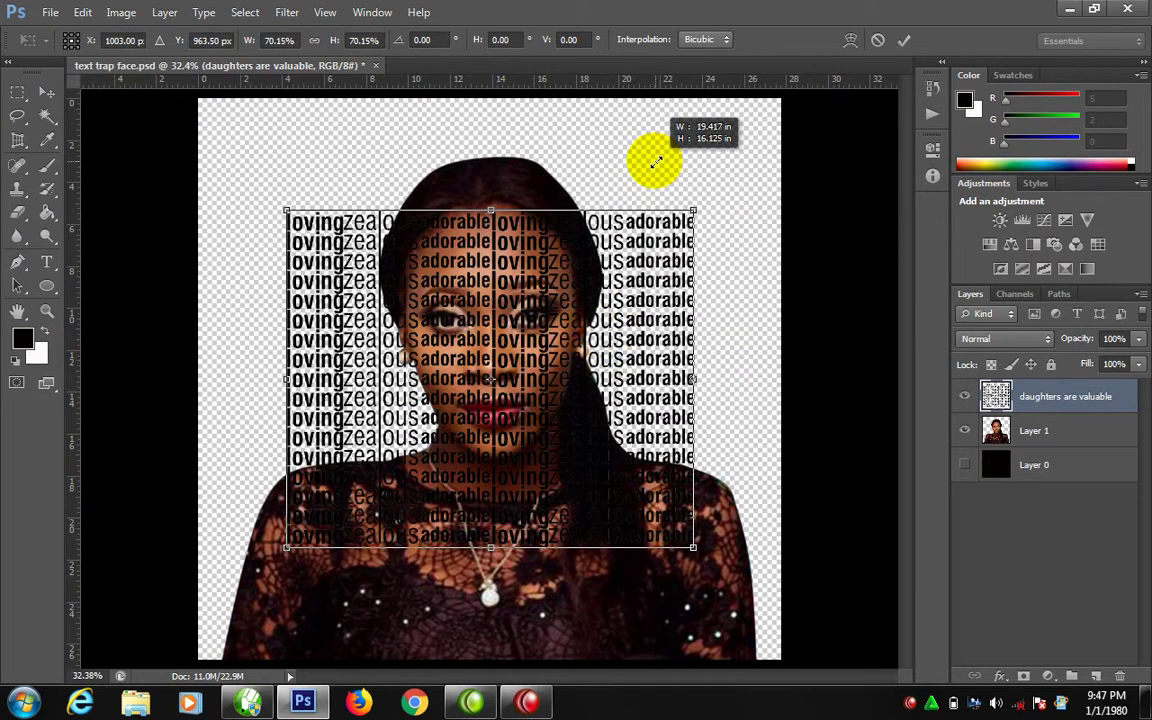
{"action": "left_click_drag", "start_coordinate": [605, 316], "coordinate": [610, 292]}
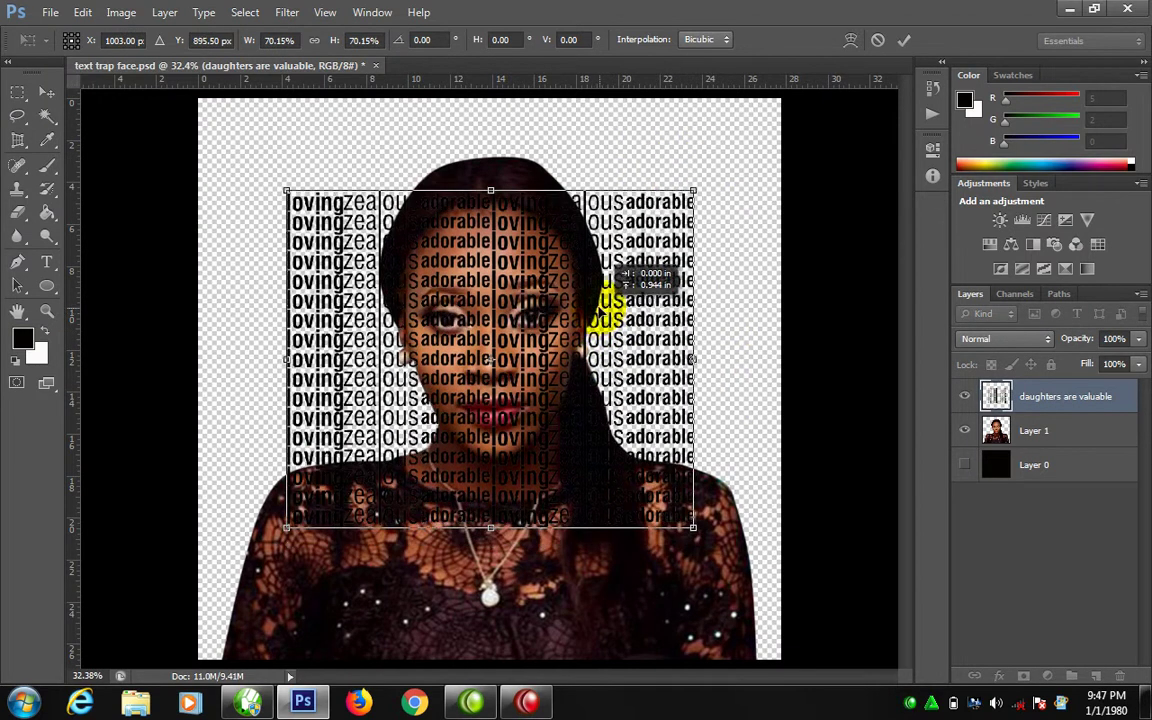
{"action": "key", "text": "Return"}
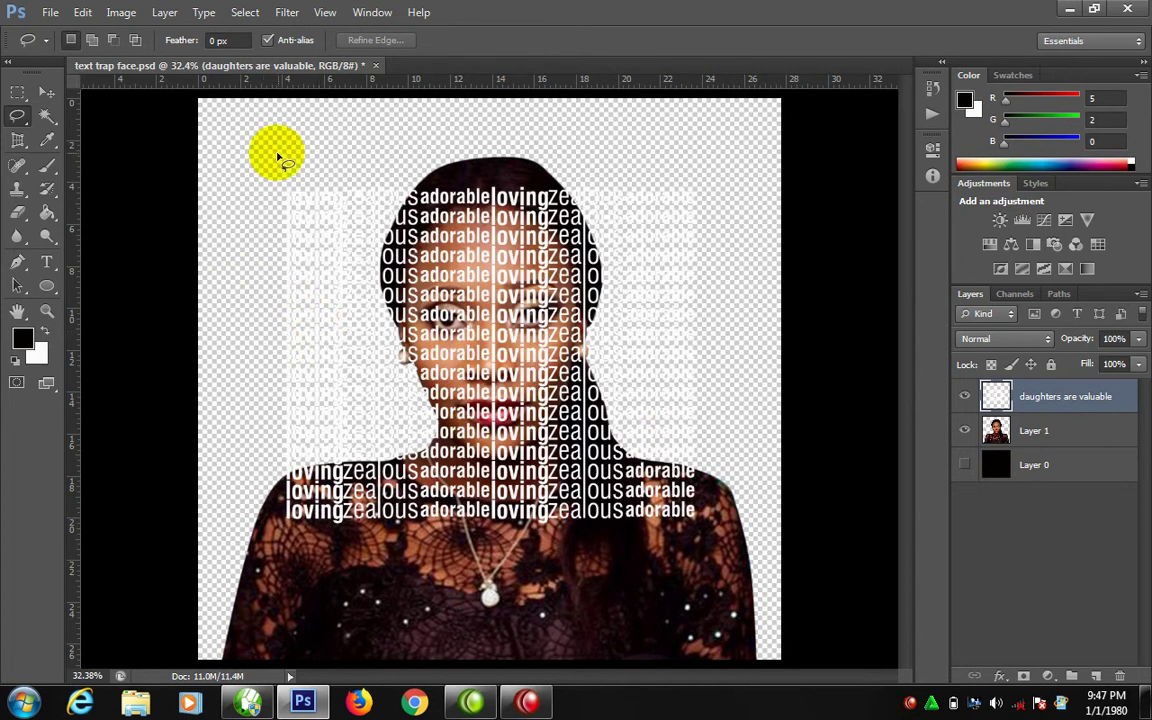
Apply Displace at scale 10 using 'text trap face.psd' as the displacement map.
{"action": "left_click", "coordinate": [287, 12]}
{"action": "mouse_move", "coordinate": [302, 211]}
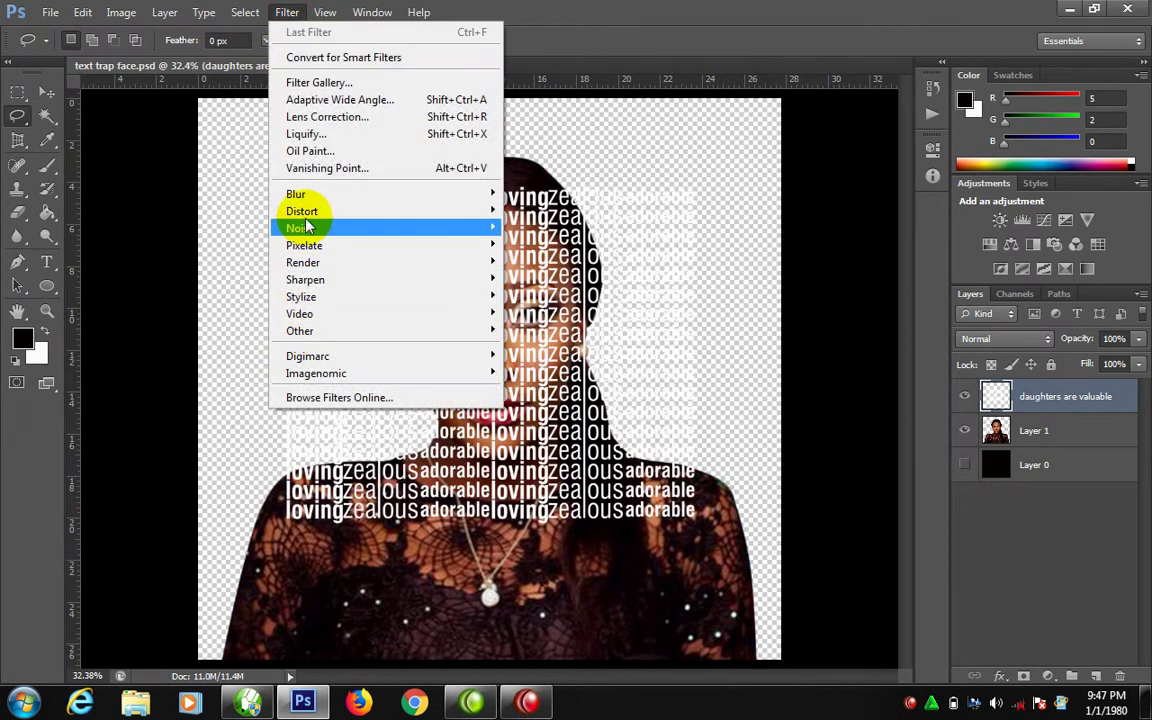
{"action": "left_click", "coordinate": [566, 212]}
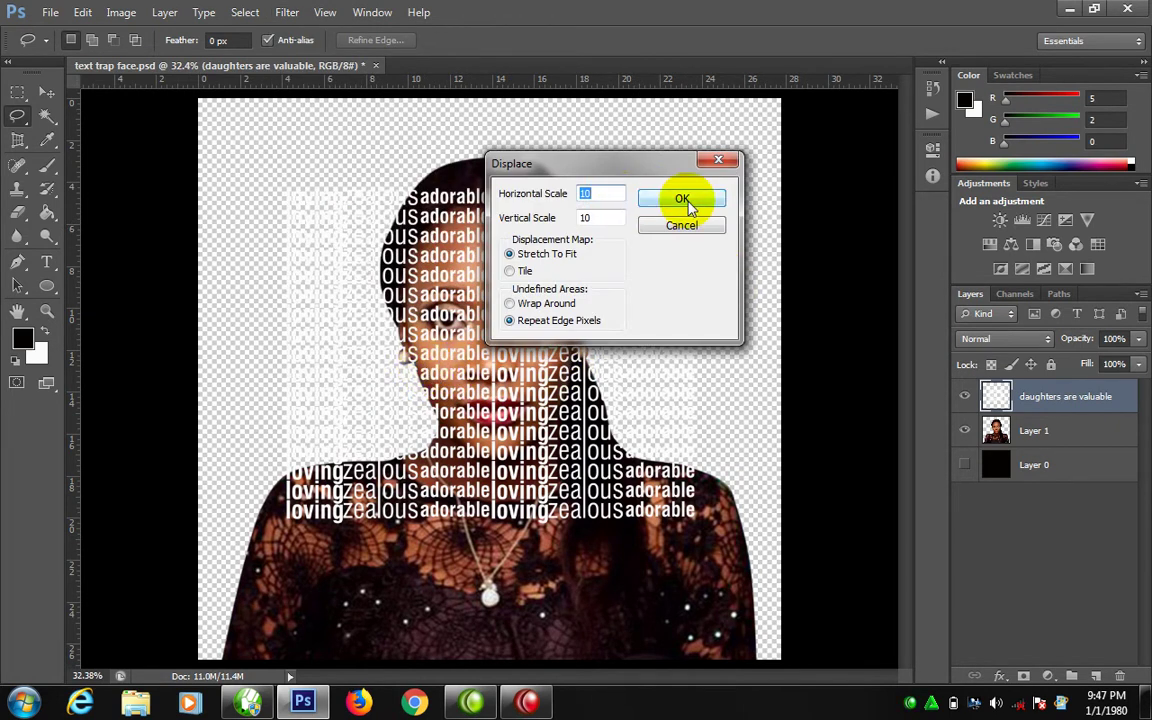
{"action": "left_click", "coordinate": [681, 198]}
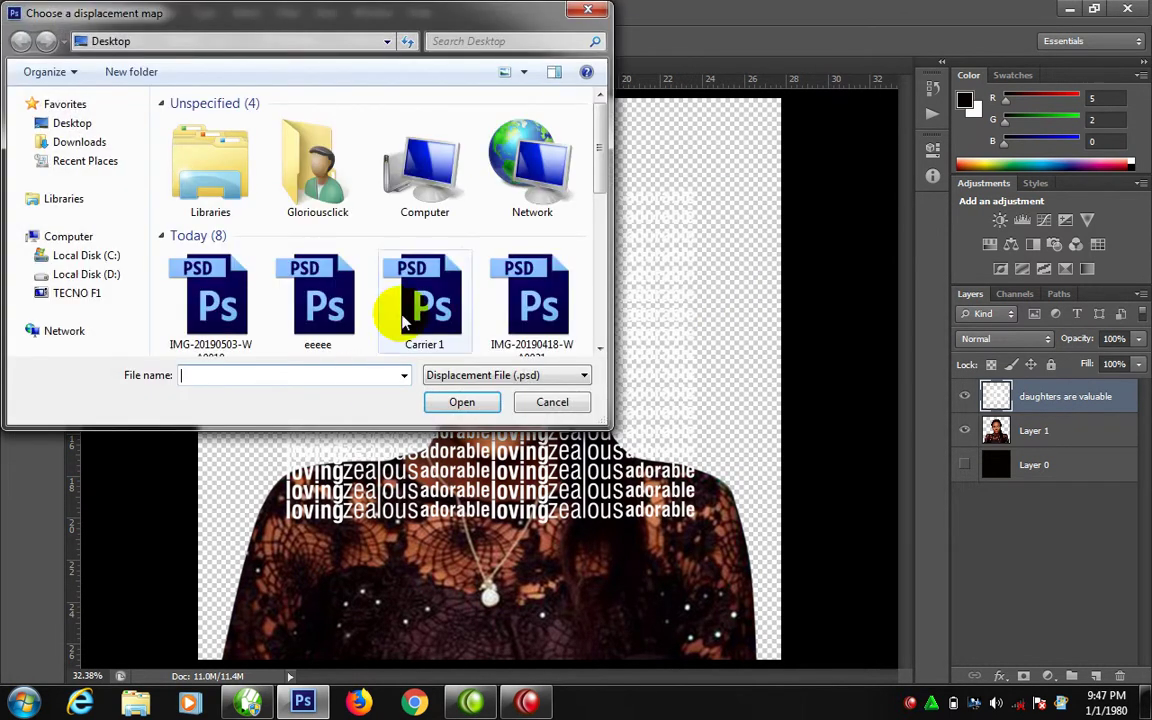
{"action": "mouse_move", "coordinate": [600, 135]}
{"action": "left_mouse_down"}
{"action": "mouse_move", "coordinate": [603, 310]}
{"action": "mouse_move", "coordinate": [599, 193]}
{"action": "left_mouse_up"}
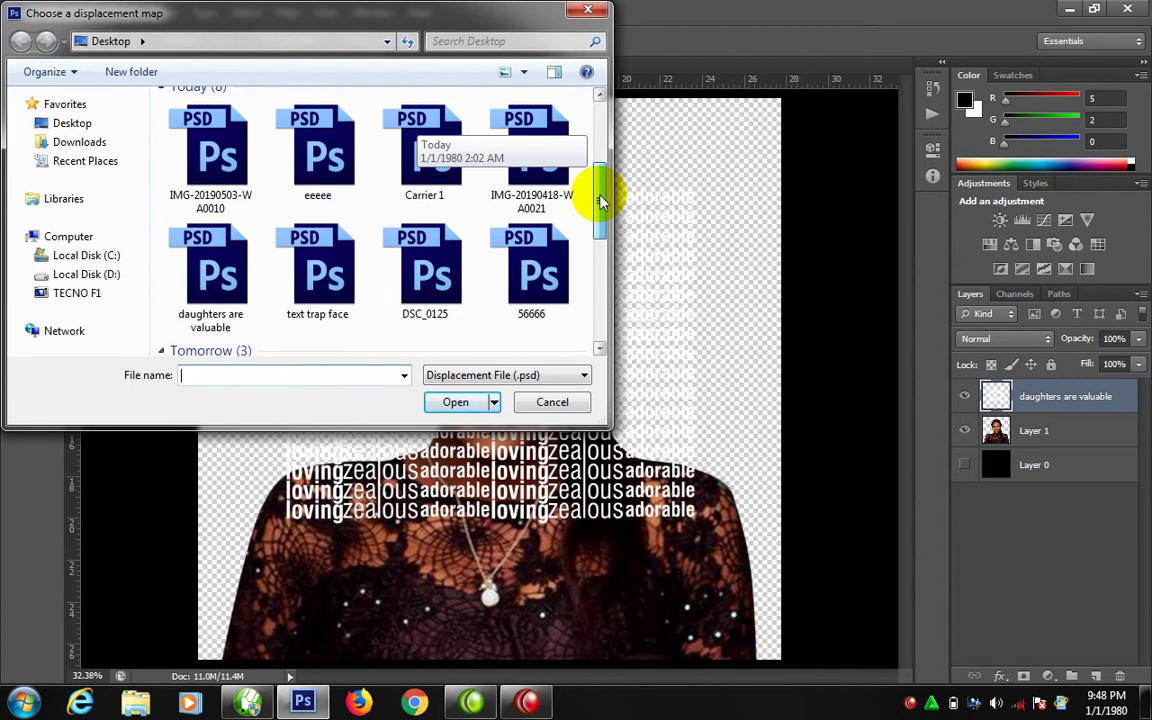
{"action": "double_click", "coordinate": [333, 280]}
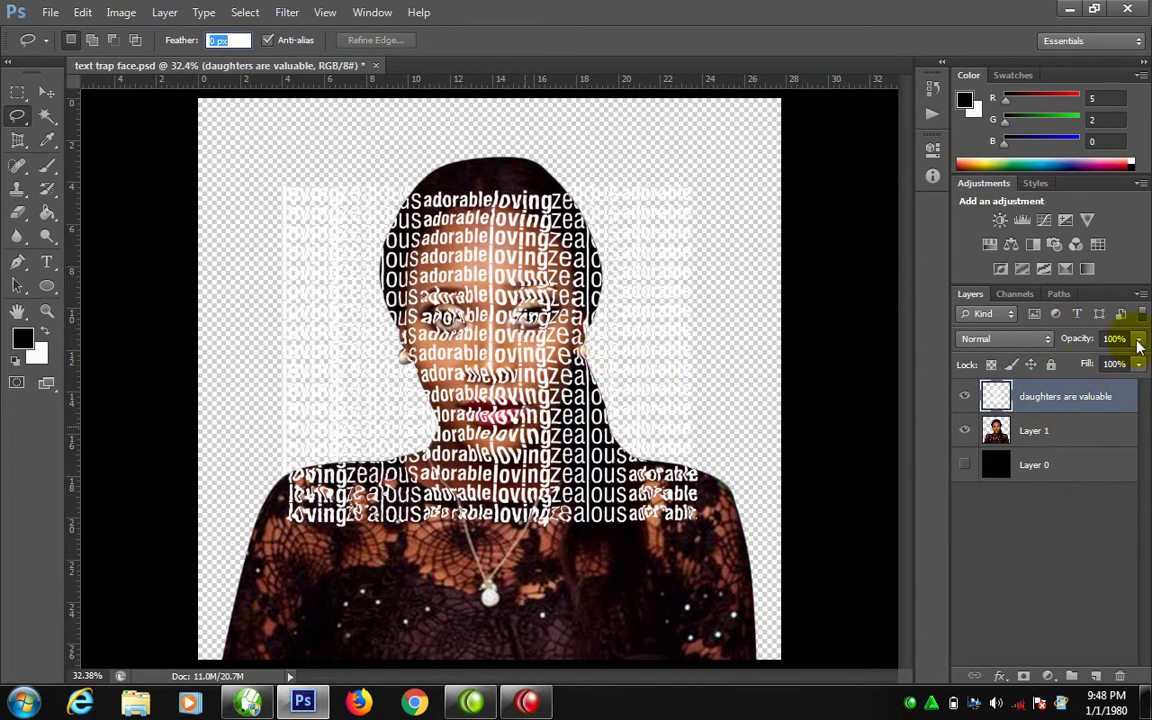
Lower the word layer to 39% opacity and add a white layer mask.
{"action": "left_click_drag", "start_coordinate": [1138, 345], "coordinate": [1085, 365]}
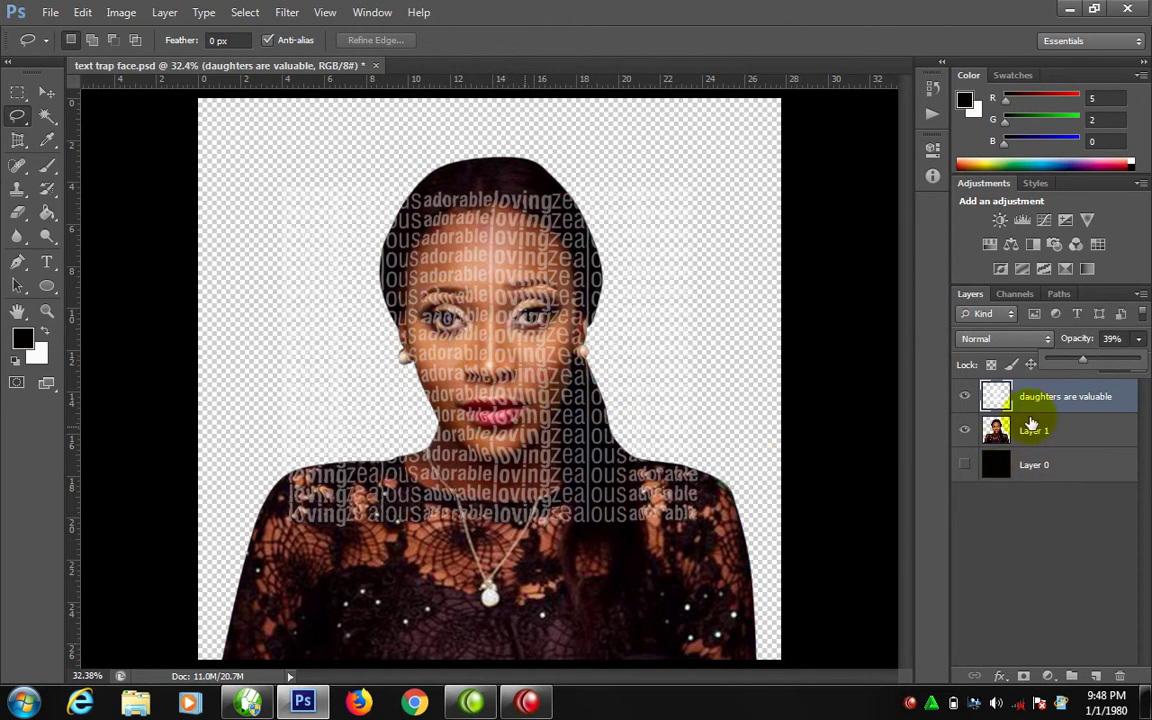
{"action": "left_click", "coordinate": [1023, 676]}
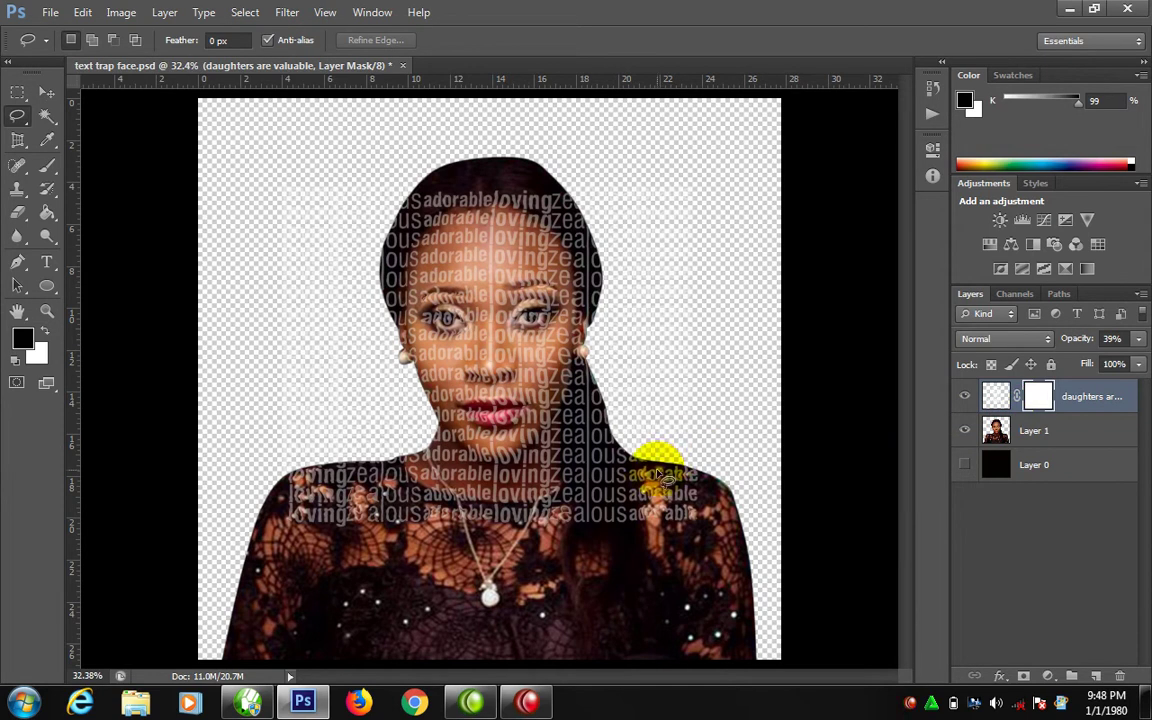
Zoom in and brush the words off the lips on the mask.
{"action": "key", "text": "b"}
{"action": "mouse_move", "coordinate": [377, 218]}
{"action": "left_mouse_down"}
{"action": "mouse_move", "coordinate": [430, 301]}
{"action": "mouse_move", "coordinate": [442, 350]}
{"action": "mouse_move", "coordinate": [470, 378]}
{"action": "mouse_move", "coordinate": [497, 368]}
{"action": "left_mouse_up"}
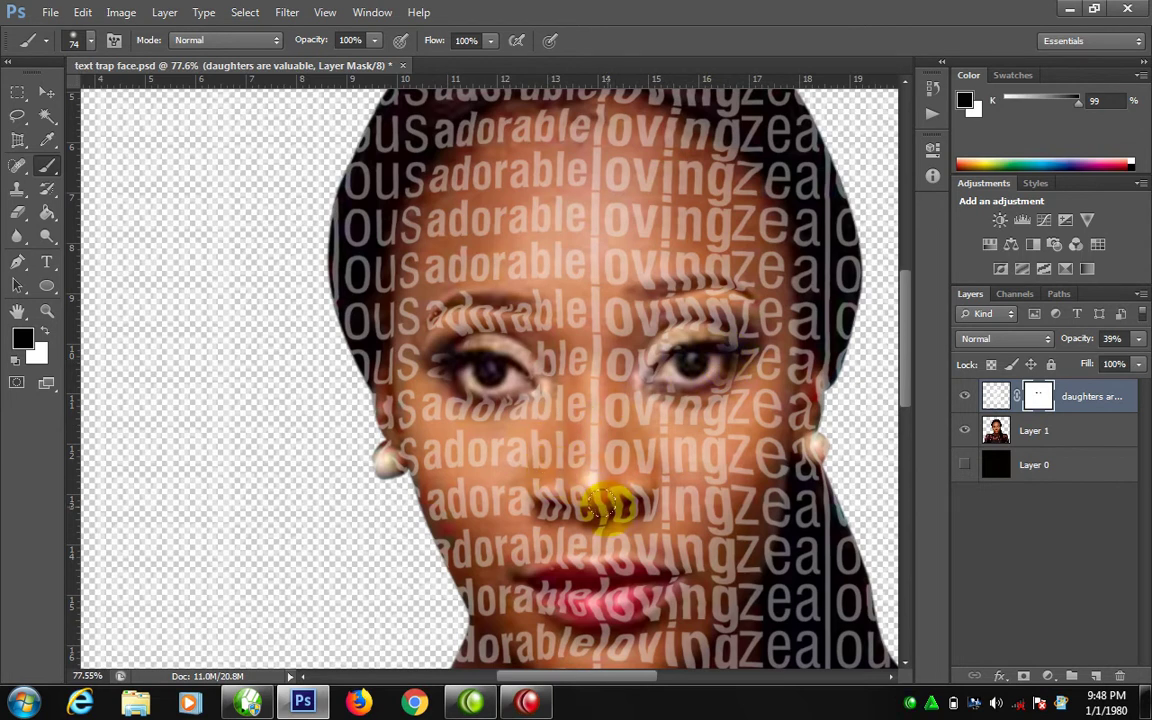
{"action": "left_click_drag", "start_coordinate": [612, 489], "coordinate": [622, 337]}
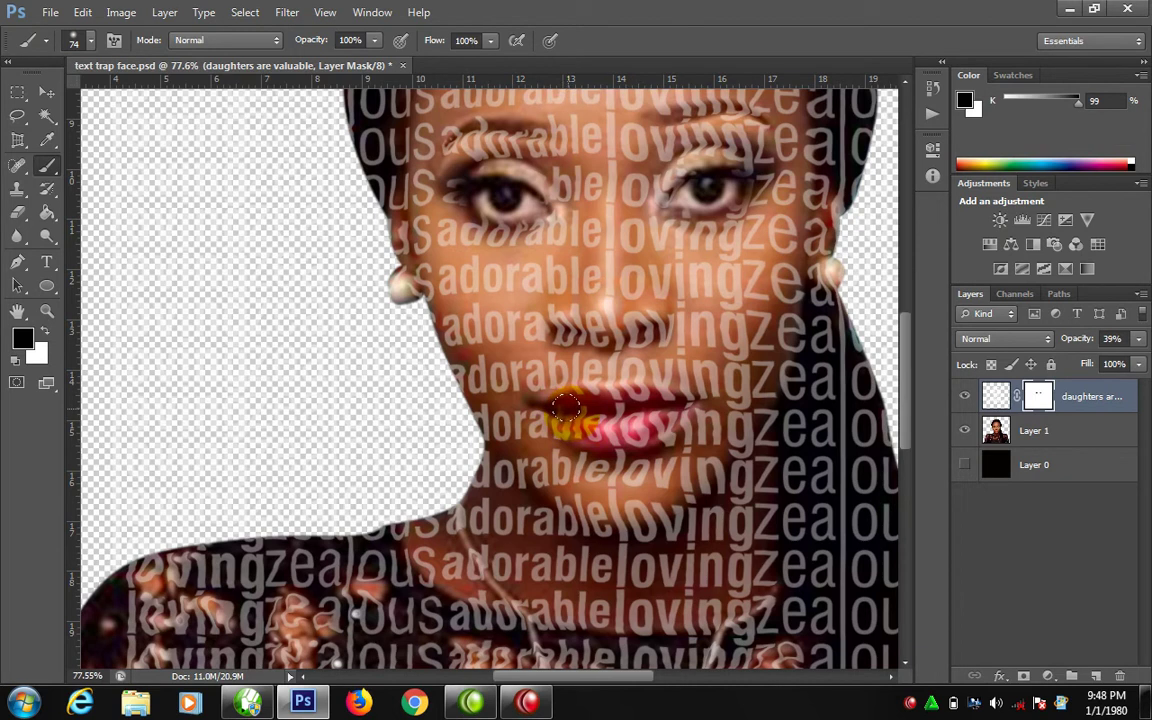
{"action": "left_click_drag", "start_coordinate": [565, 405], "coordinate": [670, 405]}
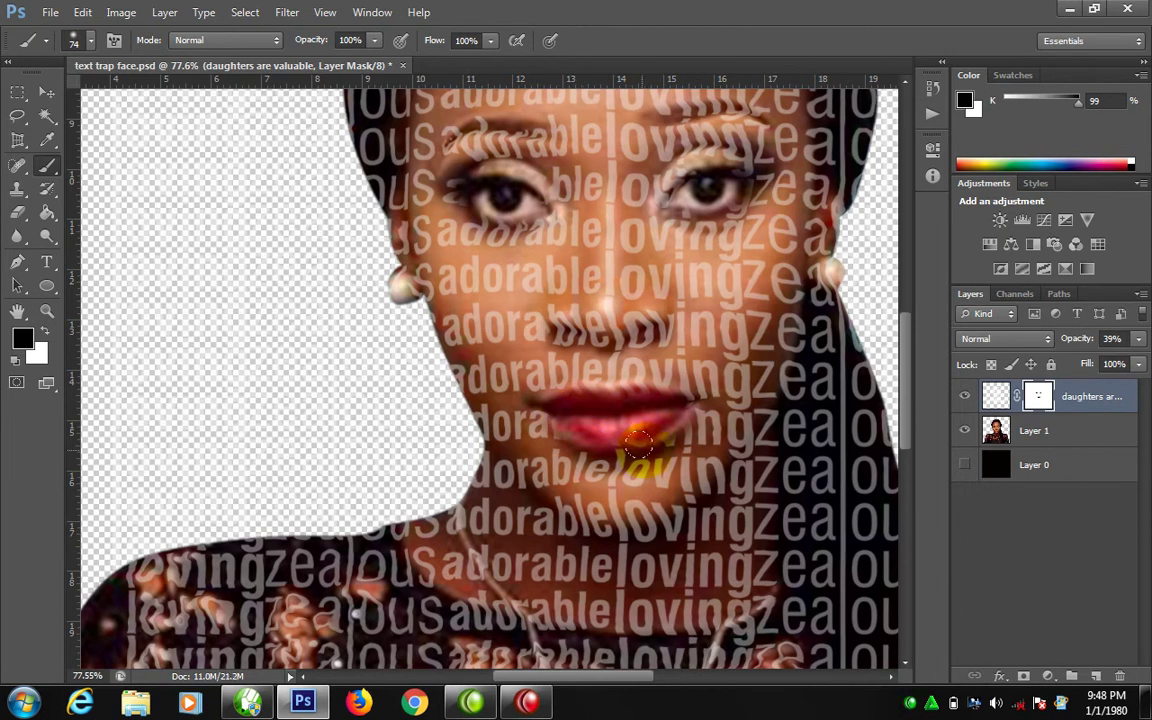
{"action": "right_click", "coordinate": [660, 276]}
{"action": "left_click", "coordinate": [700, 288]}
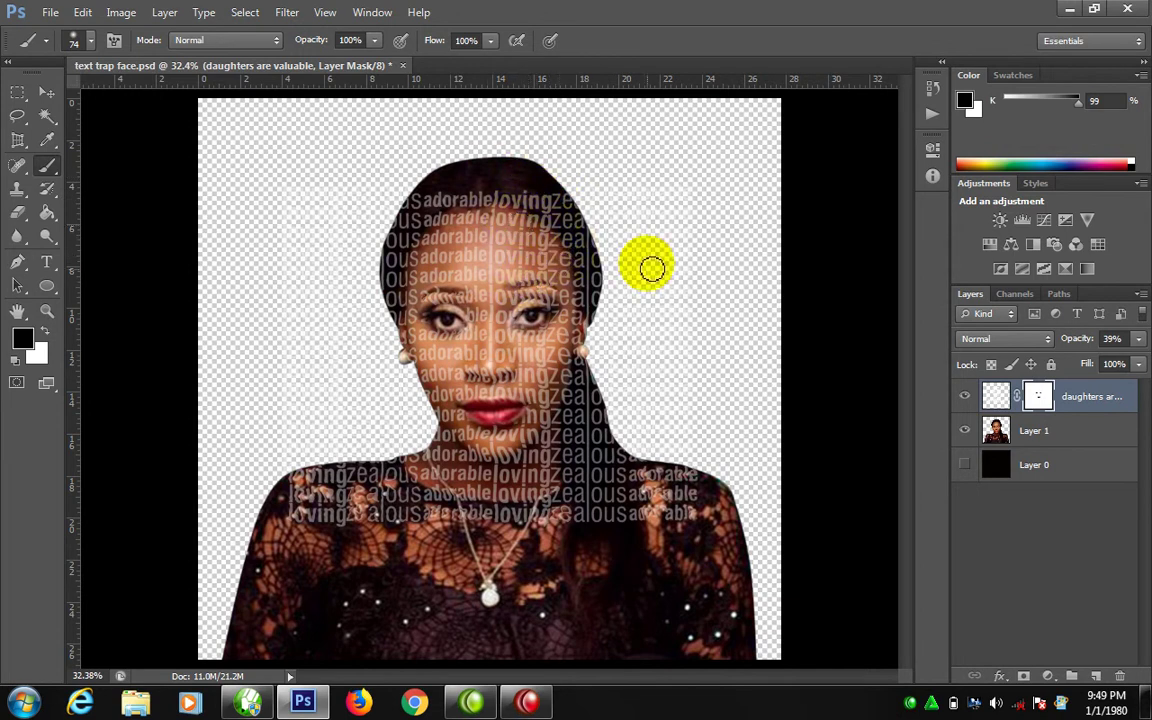
Resize the brush and mask words along the hair edges, left face and right ear.
{"action": "left_click_drag", "start_coordinate": [553, 190], "coordinate": [631, 225]}
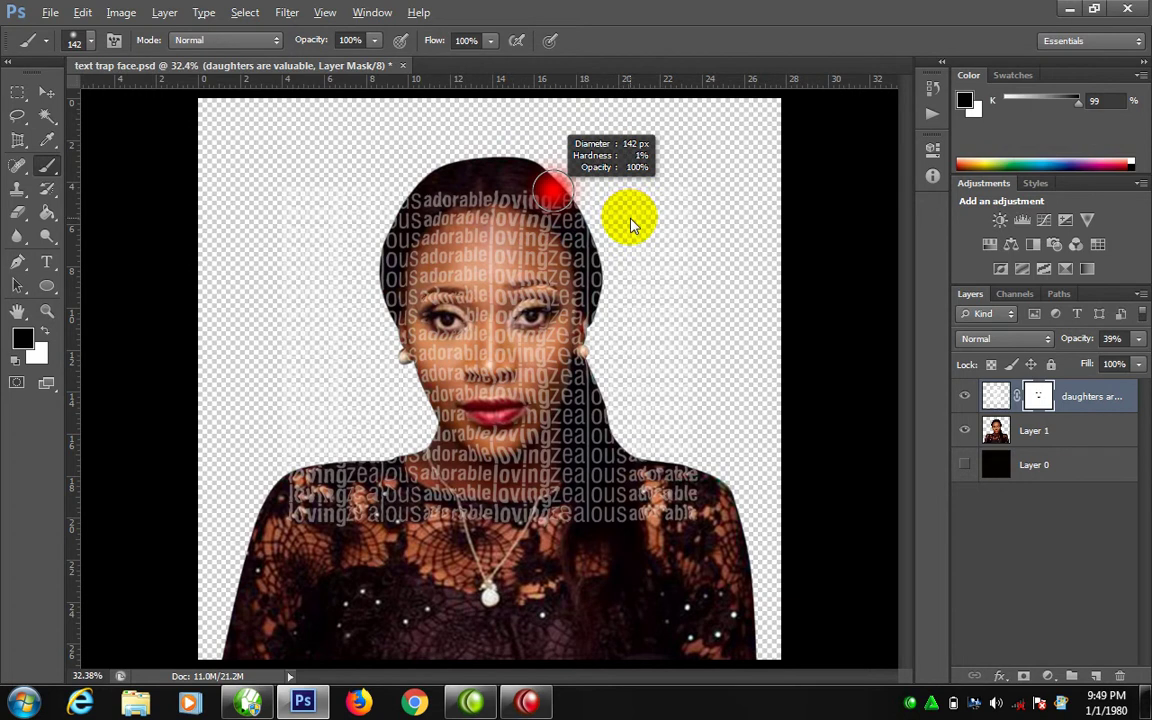
{"action": "mouse_move", "coordinate": [514, 200]}
{"action": "left_mouse_down"}
{"action": "mouse_move", "coordinate": [571, 206]}
{"action": "mouse_move", "coordinate": [601, 311]}
{"action": "mouse_move", "coordinate": [580, 256]}
{"action": "left_mouse_up"}
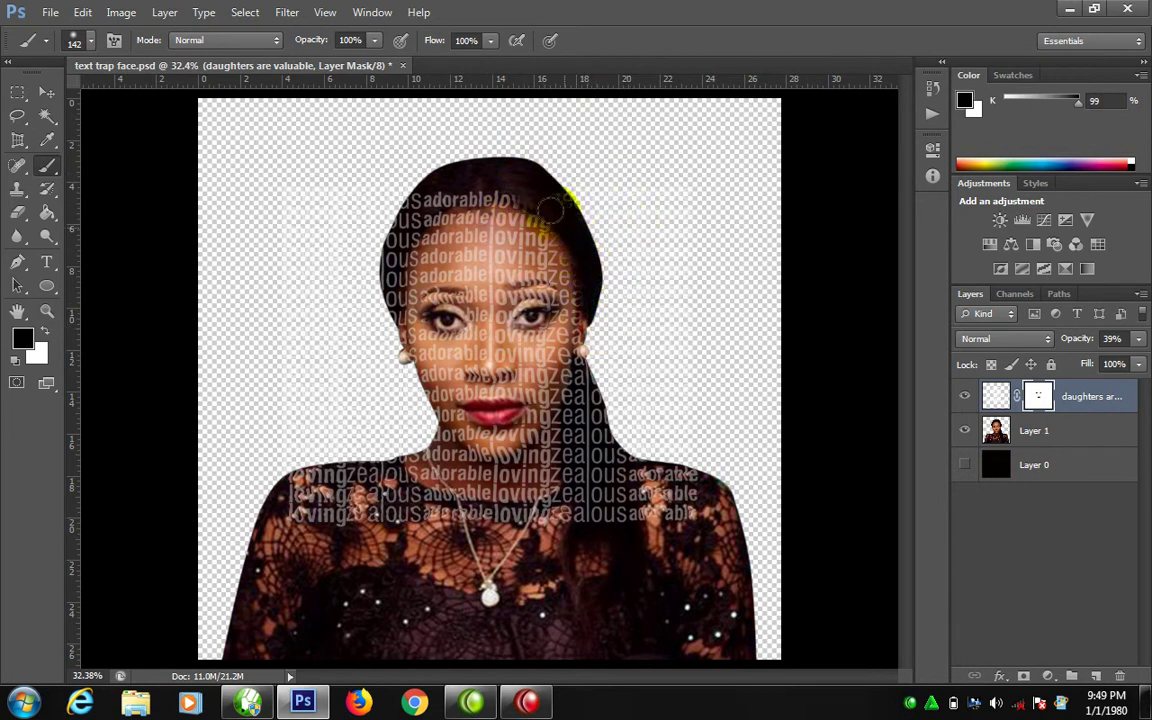
{"action": "mouse_move", "coordinate": [437, 193]}
{"action": "left_mouse_down"}
{"action": "mouse_move", "coordinate": [385, 222]}
{"action": "mouse_move", "coordinate": [410, 193]}
{"action": "mouse_move", "coordinate": [380, 312]}
{"action": "mouse_move", "coordinate": [392, 242]}
{"action": "left_mouse_up"}
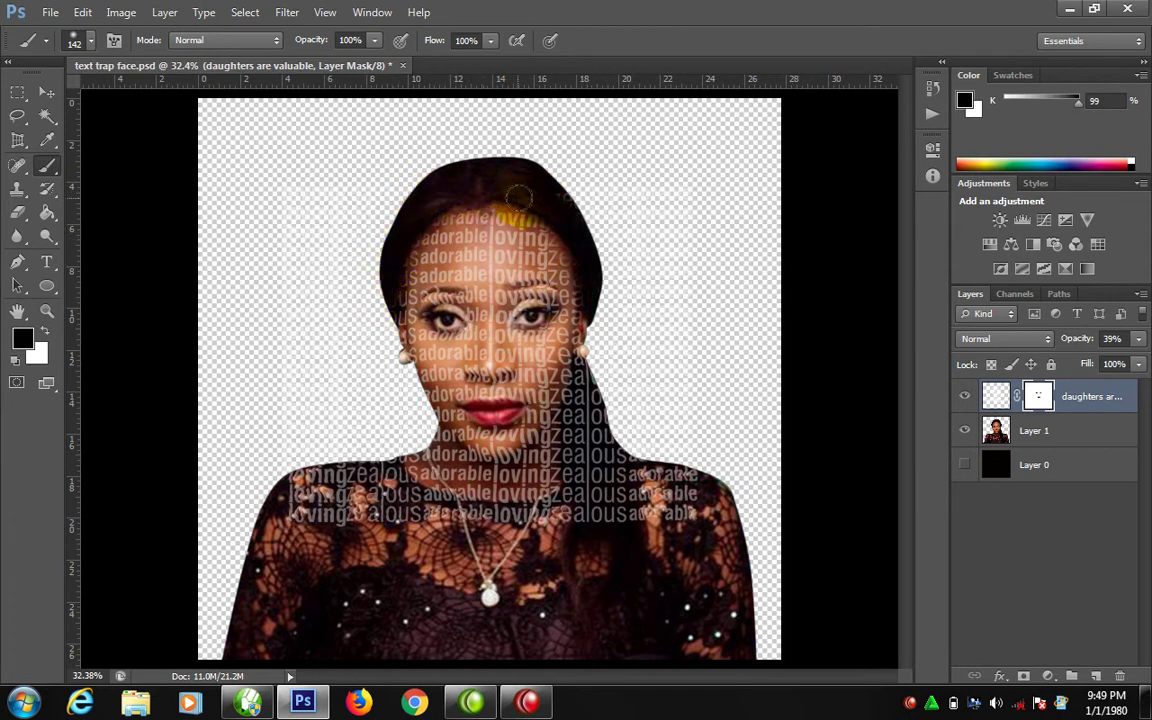
{"action": "left_click_drag", "start_coordinate": [373, 303], "coordinate": [392, 375]}
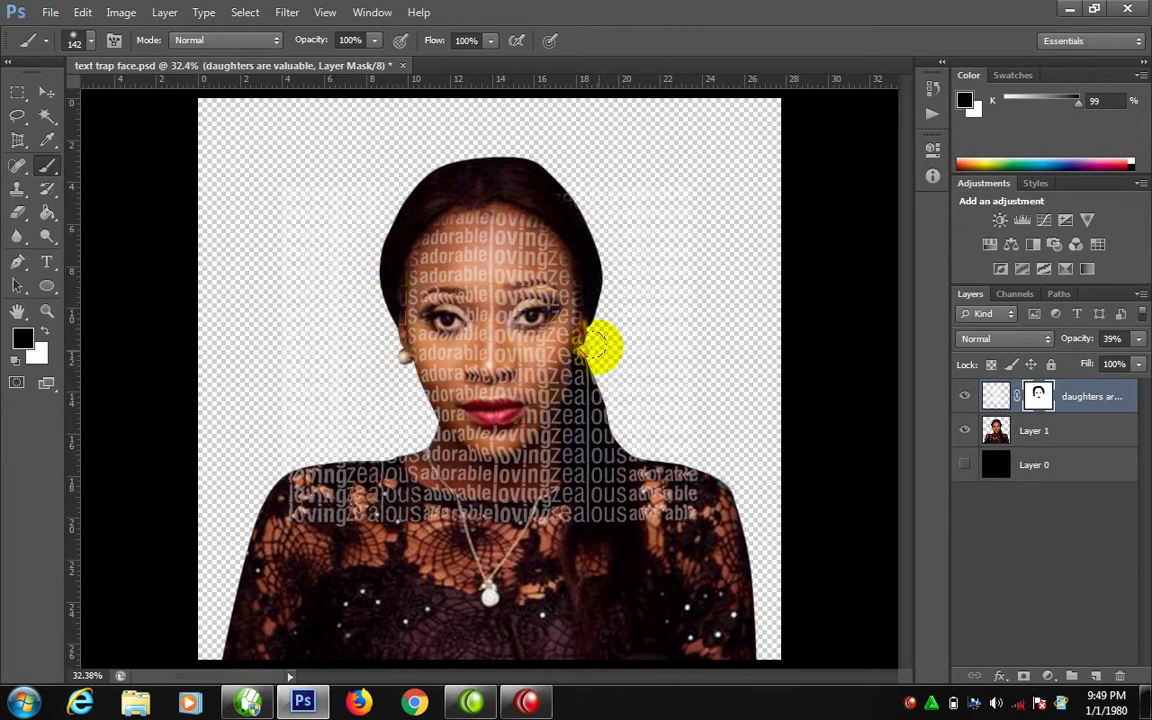
{"action": "mouse_move", "coordinate": [599, 342]}
{"action": "left_mouse_down"}
{"action": "mouse_move", "coordinate": [595, 330]}
{"action": "mouse_move", "coordinate": [612, 411]}
{"action": "mouse_move", "coordinate": [545, 500]}
{"action": "mouse_move", "coordinate": [597, 465]}
{"action": "mouse_move", "coordinate": [595, 443]}
{"action": "left_mouse_up"}
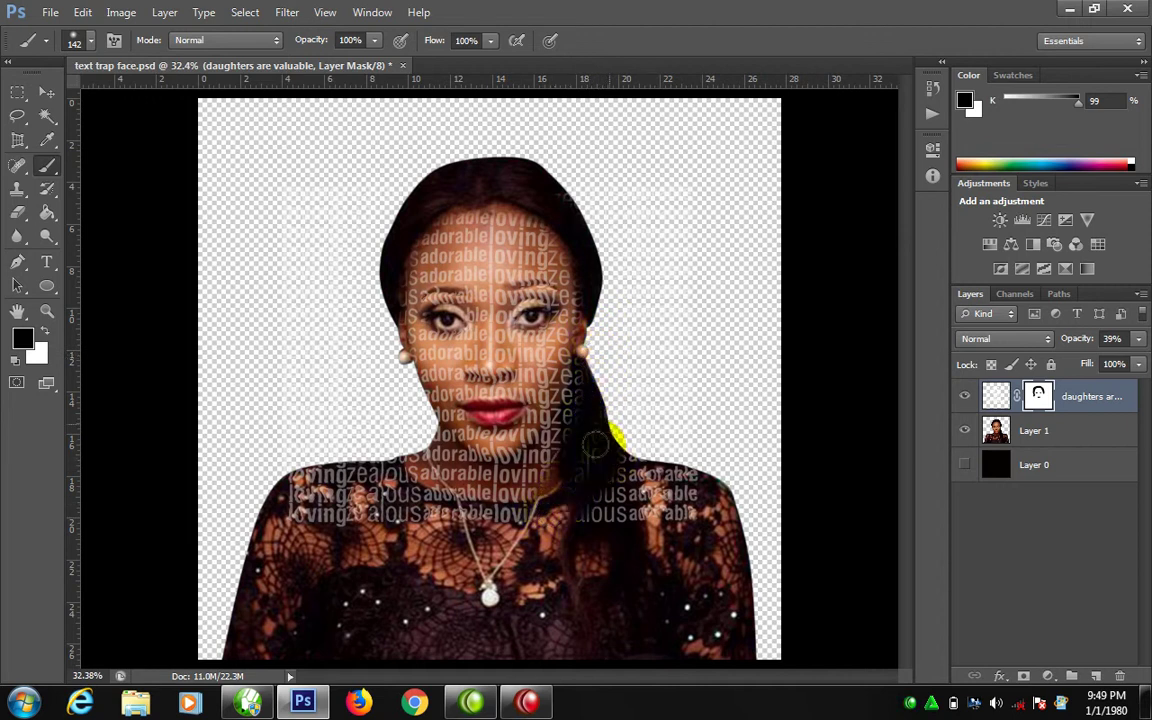
Mask out the text over both shoulders and the right side of the neck.
{"action": "mouse_move", "coordinate": [583, 532]}
{"action": "left_mouse_down"}
{"action": "mouse_move", "coordinate": [635, 481]}
{"action": "mouse_move", "coordinate": [650, 536]}
{"action": "left_mouse_up"}
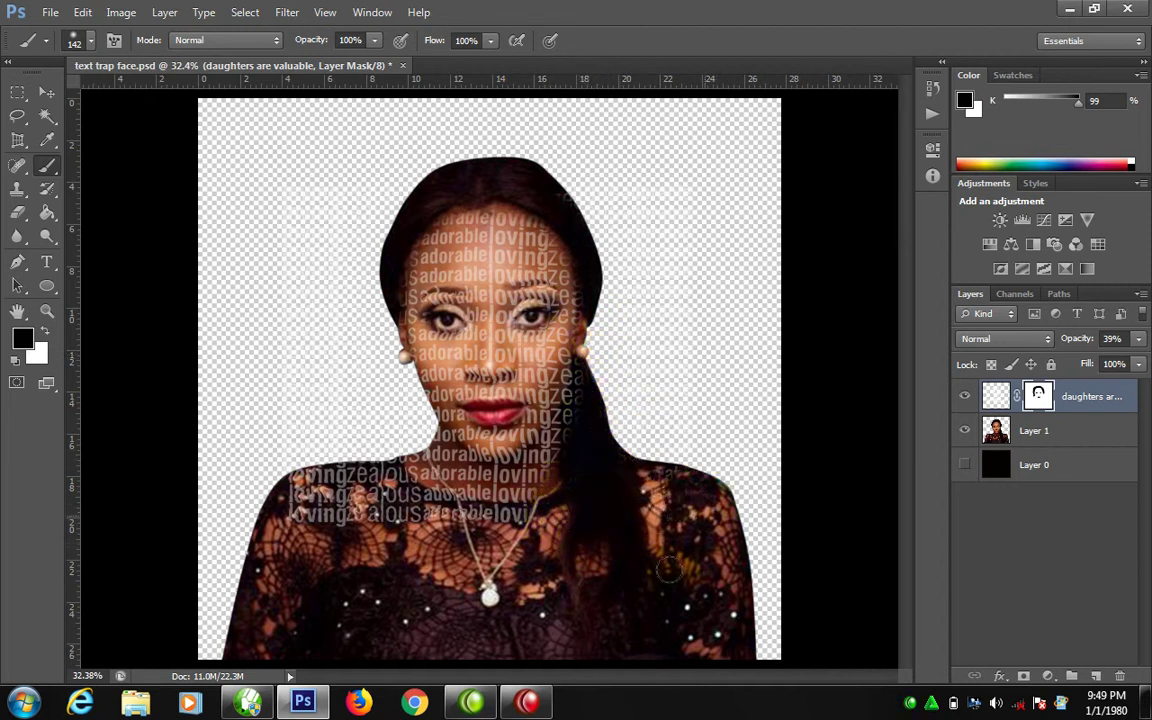
{"action": "left_click", "coordinate": [388, 474]}
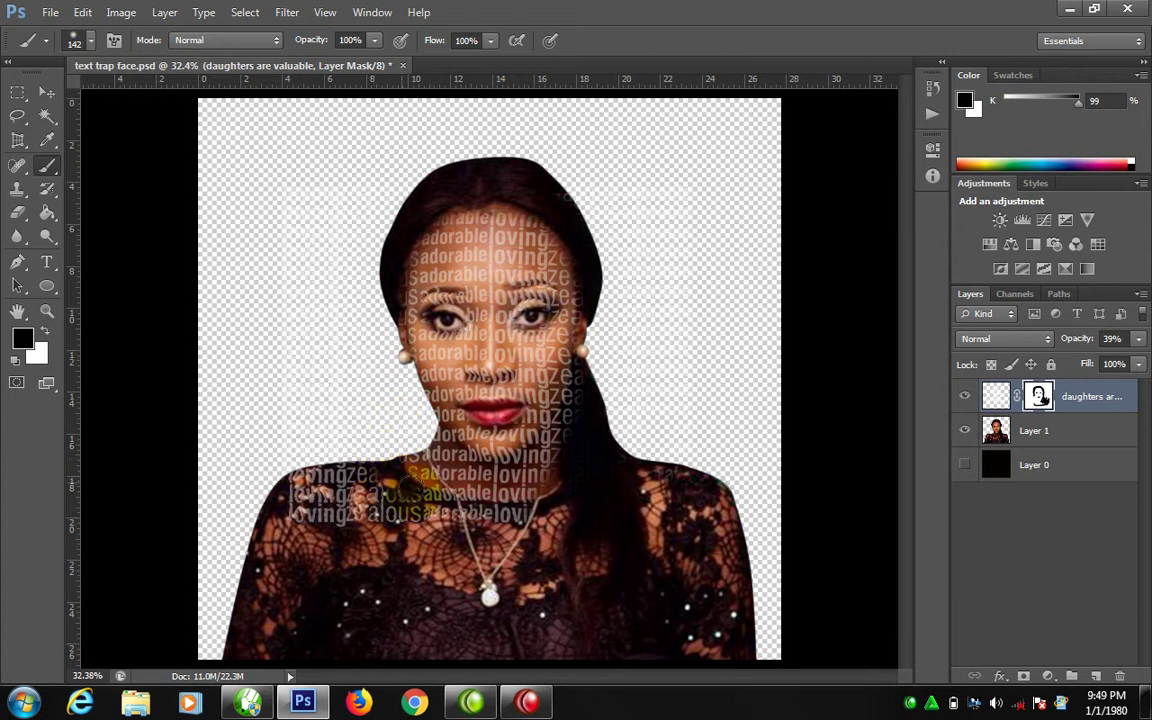
{"action": "left_click_drag", "start_coordinate": [413, 493], "coordinate": [472, 512]}
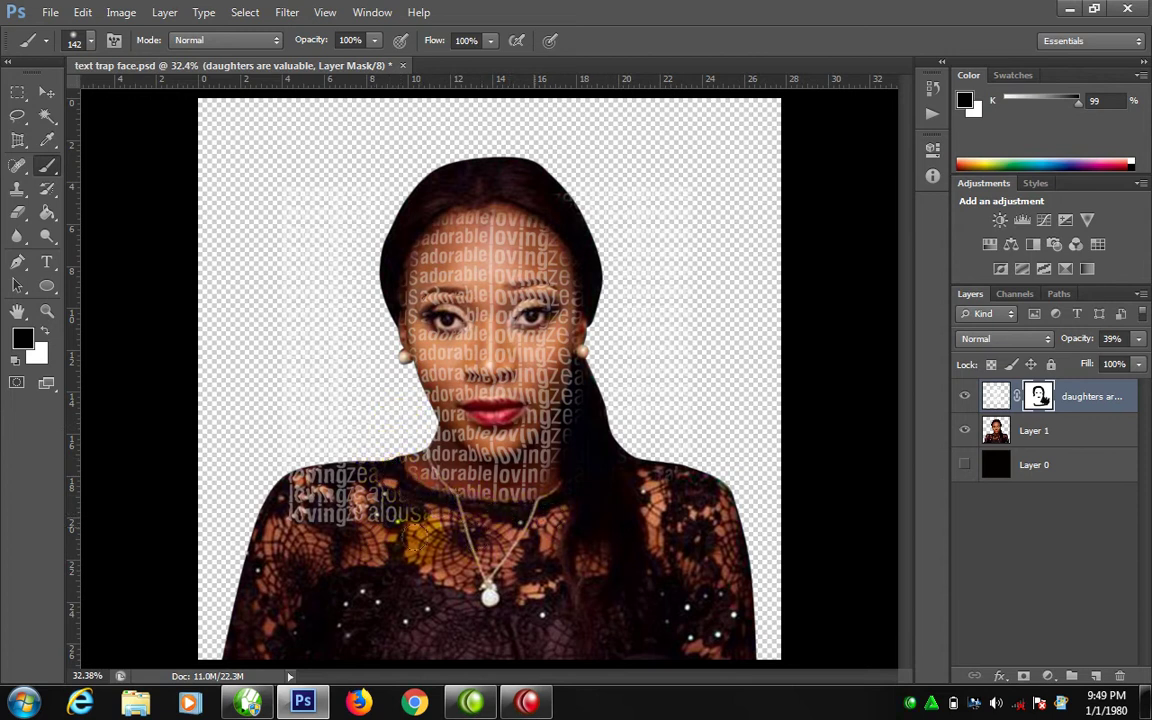
{"action": "left_click_drag", "start_coordinate": [285, 480], "coordinate": [345, 505]}
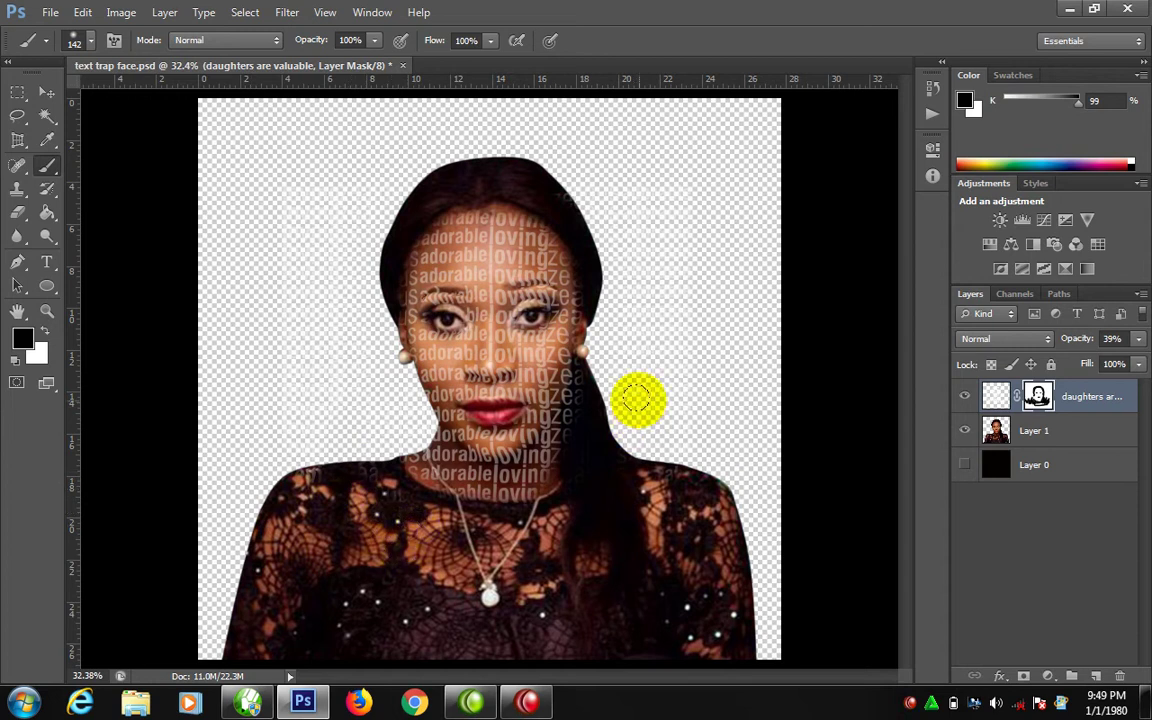
{"action": "left_click_drag", "start_coordinate": [565, 432], "coordinate": [590, 385]}
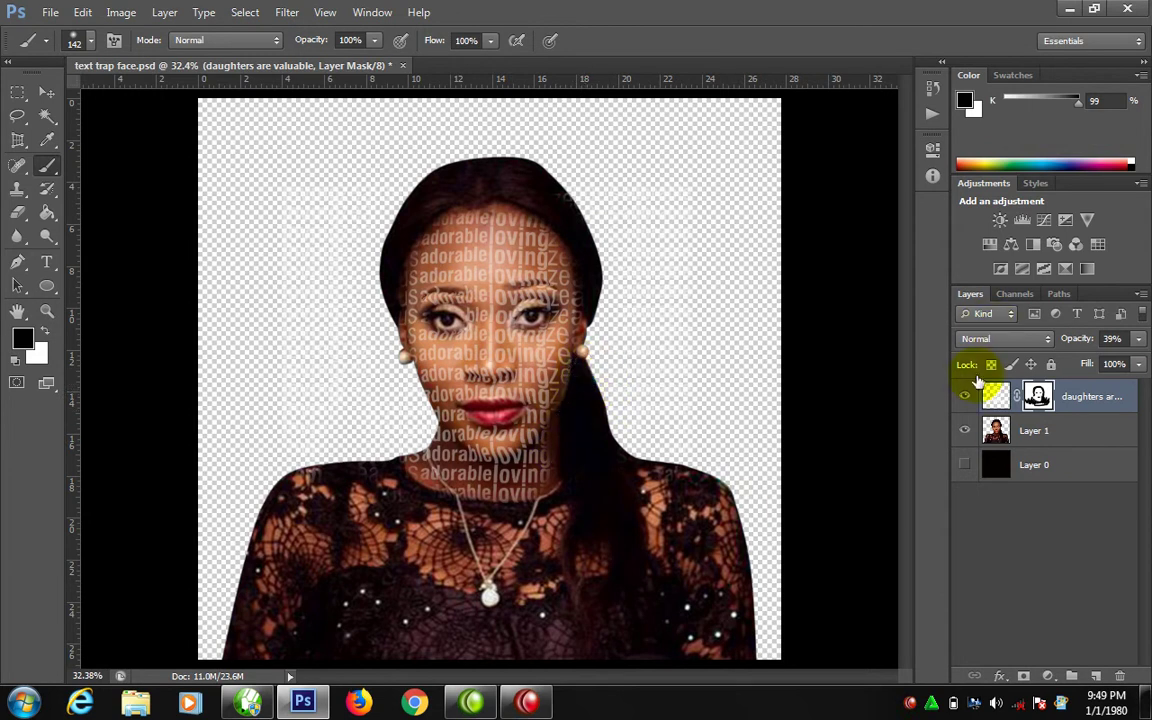
Set the text layer to Overlay blending and duplicate it.
{"action": "left_click", "coordinate": [1040, 338]}
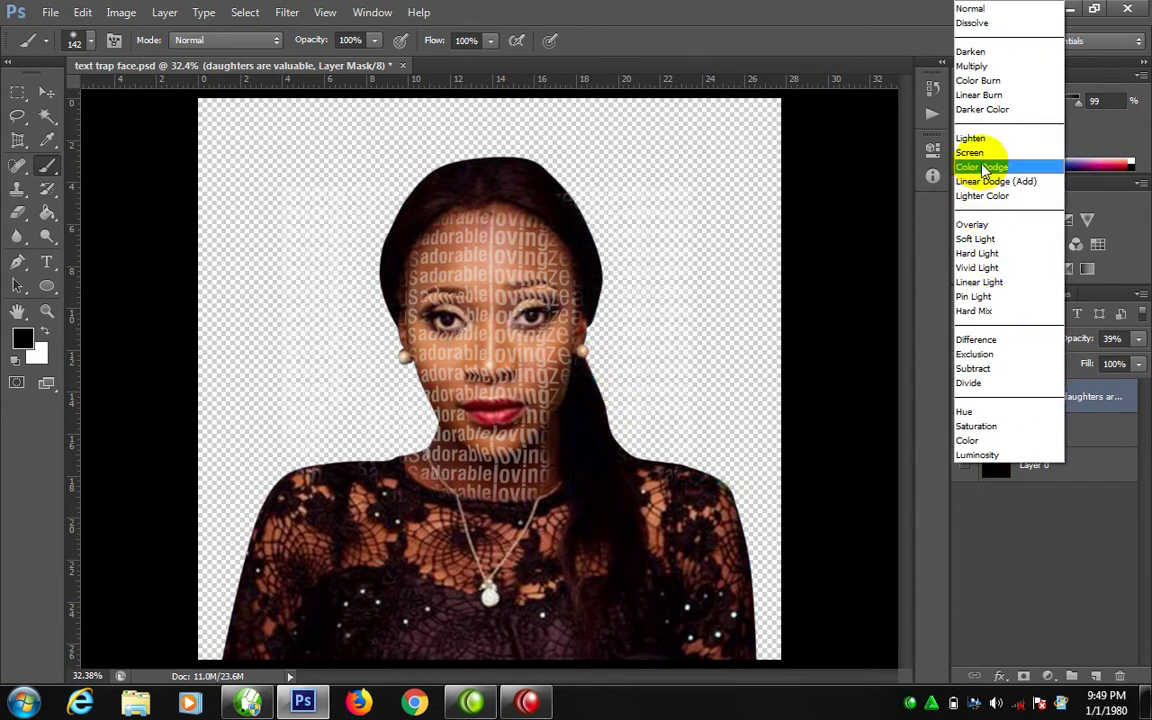
{"action": "left_click", "coordinate": [978, 226]}
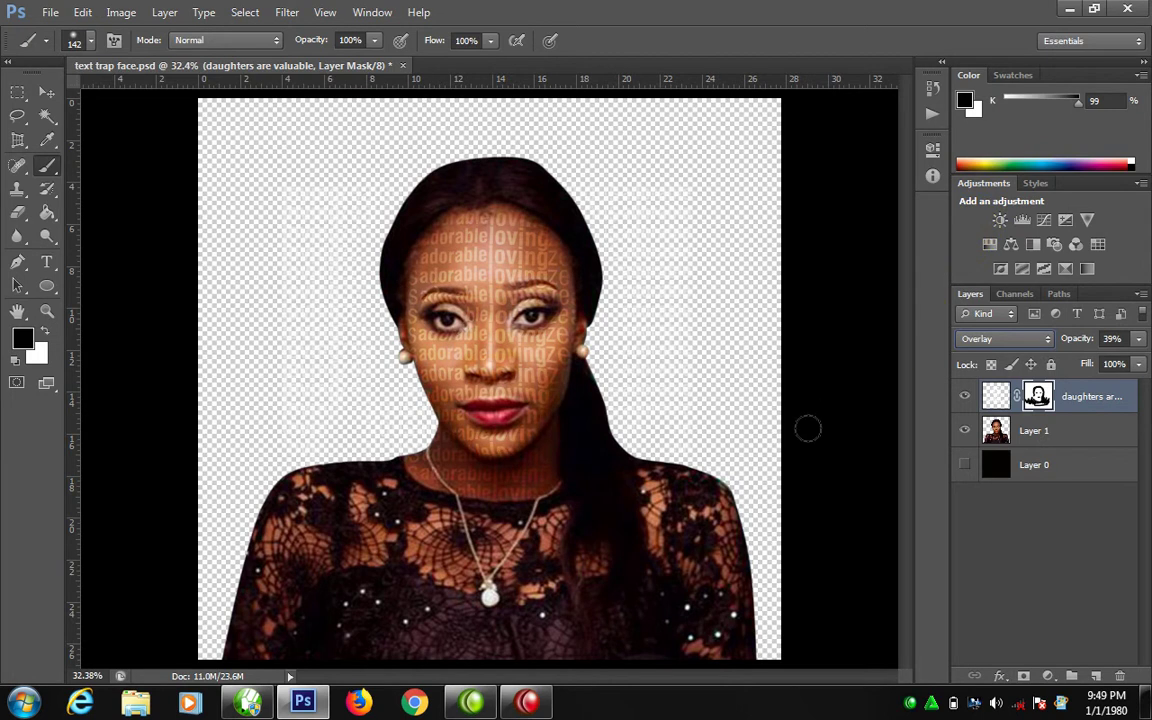
{"action": "key", "text": "ctrl+j"}
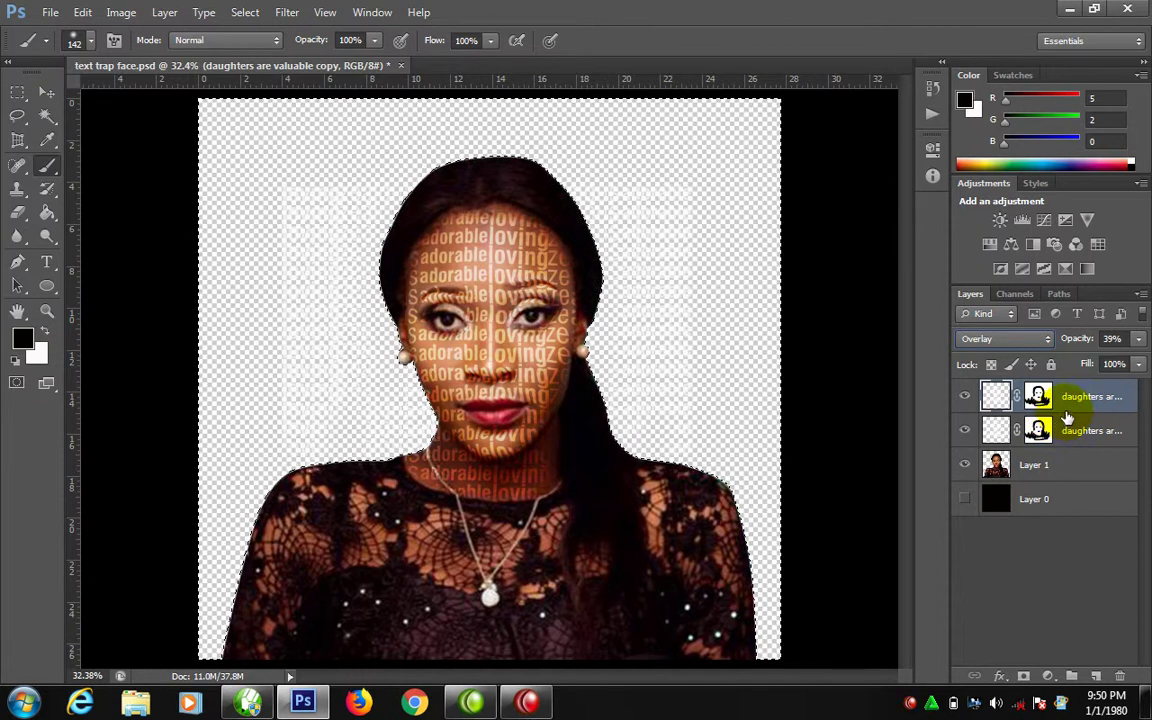
Select the original text layer, deselect, then show and select the black Layer 0.
{"action": "left_click", "coordinate": [1084, 432]}
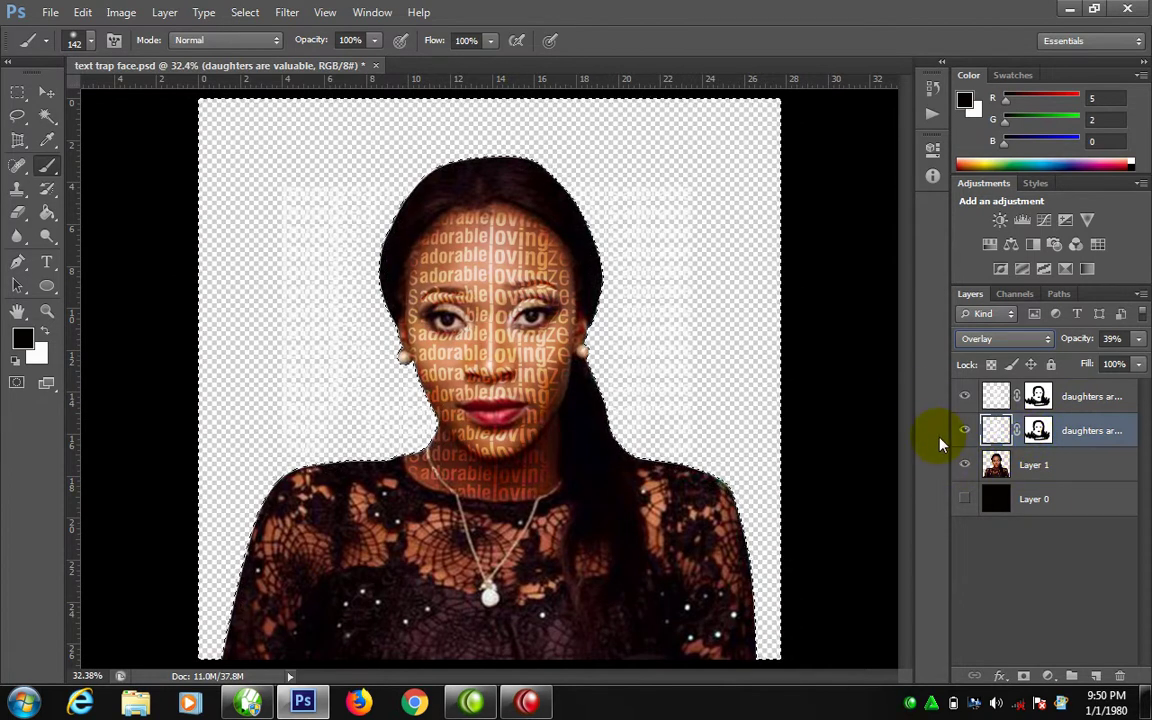
{"action": "key", "text": "ctrl+d"}
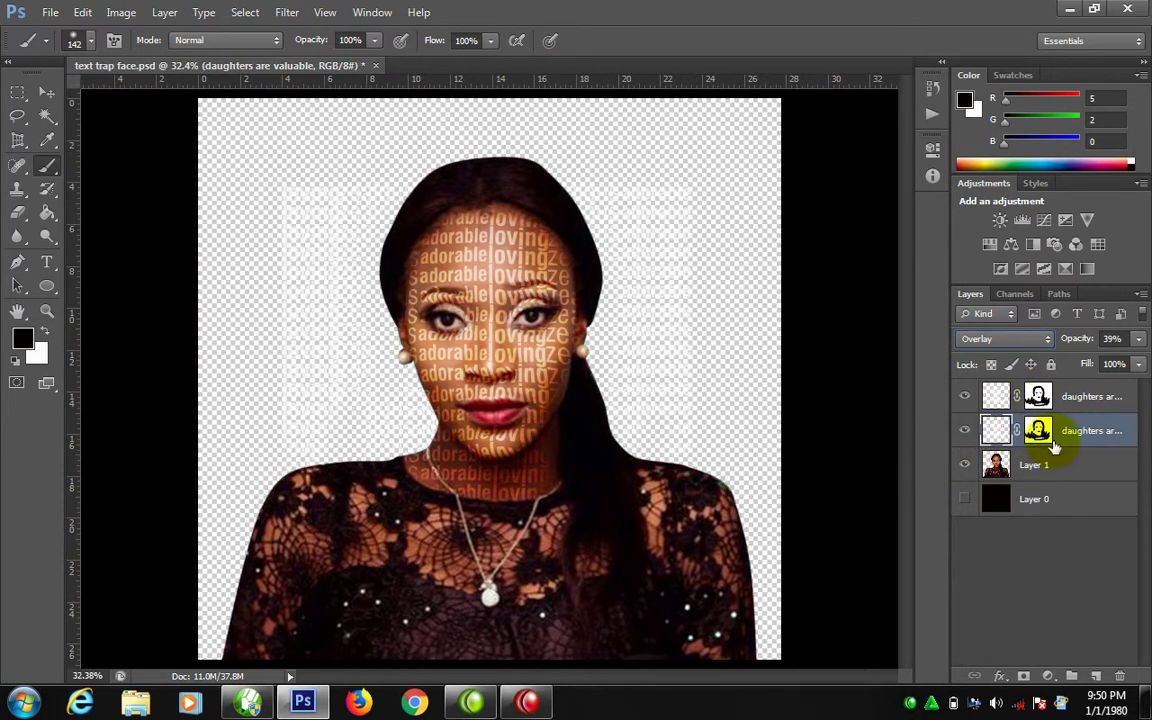
{"action": "left_click", "coordinate": [966, 500]}
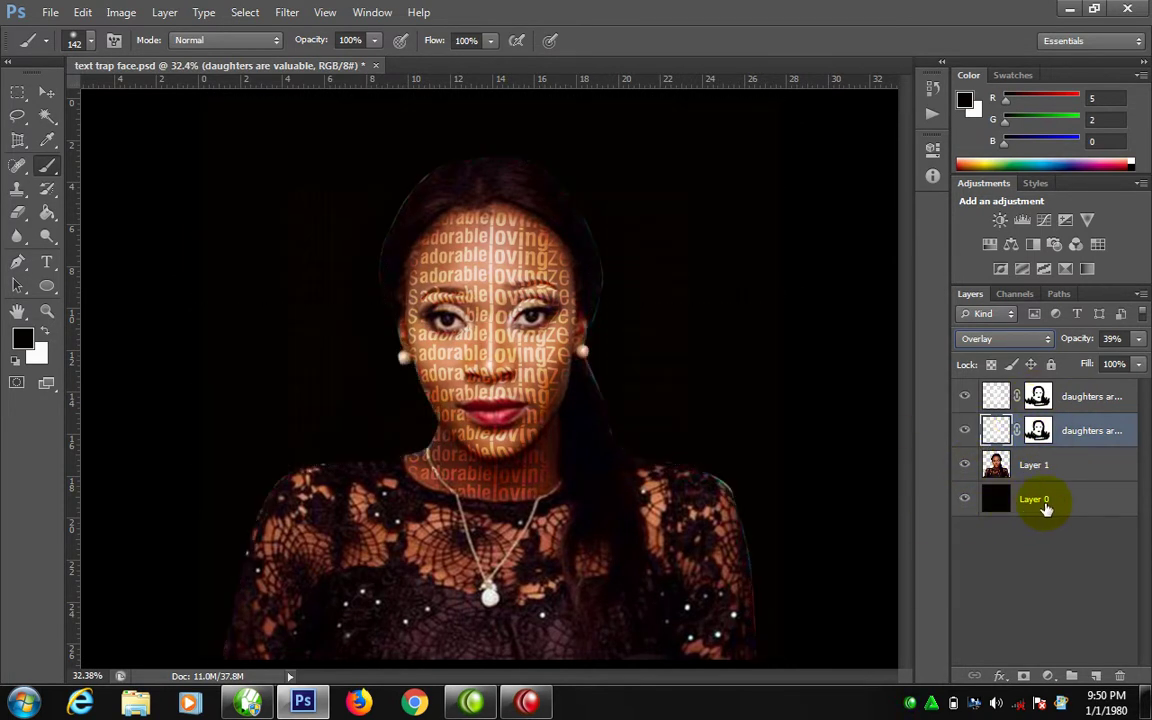
{"action": "left_click", "coordinate": [1045, 505]}
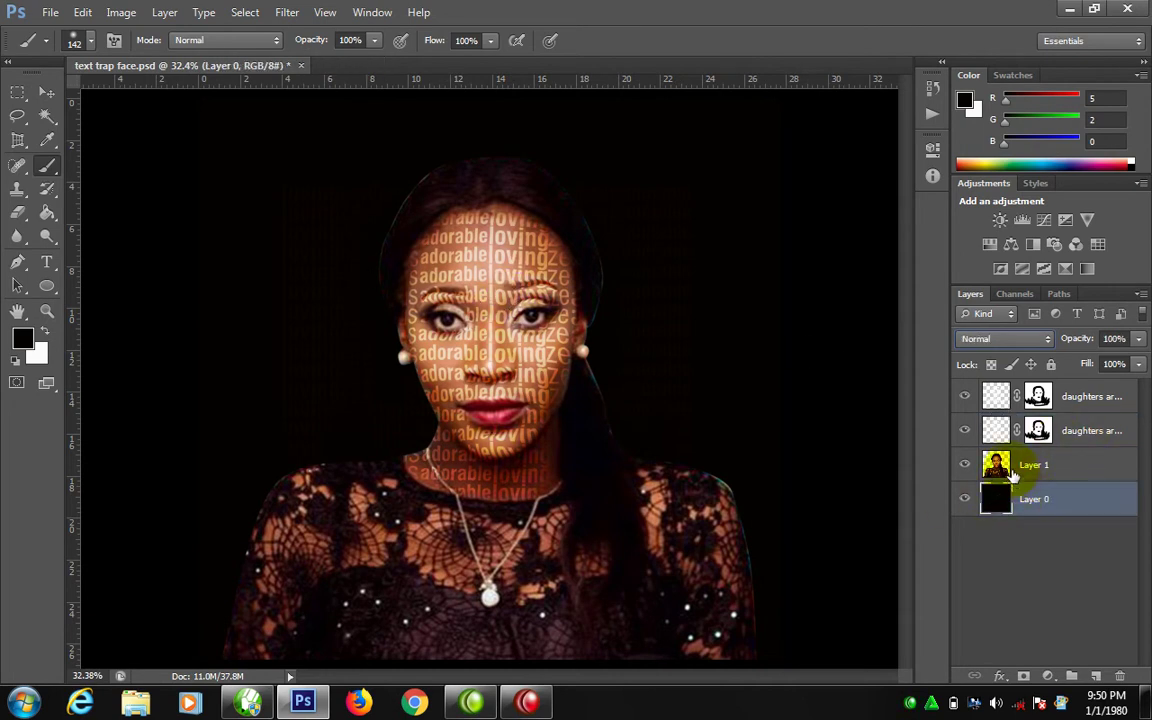
Flatten the image and raise the Levels black input to darken the shadows.
{"action": "key", "text": "ctrl+shift+e"}
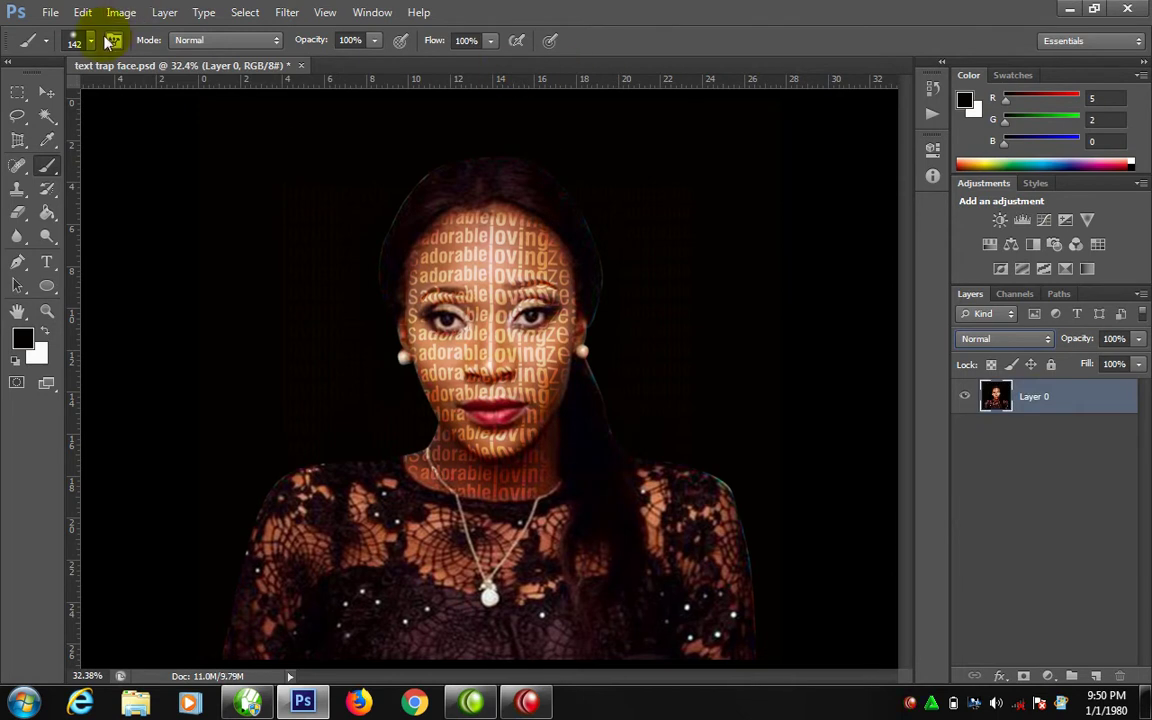
{"action": "left_click", "coordinate": [121, 14]}
{"action": "mouse_move", "coordinate": [148, 58]}
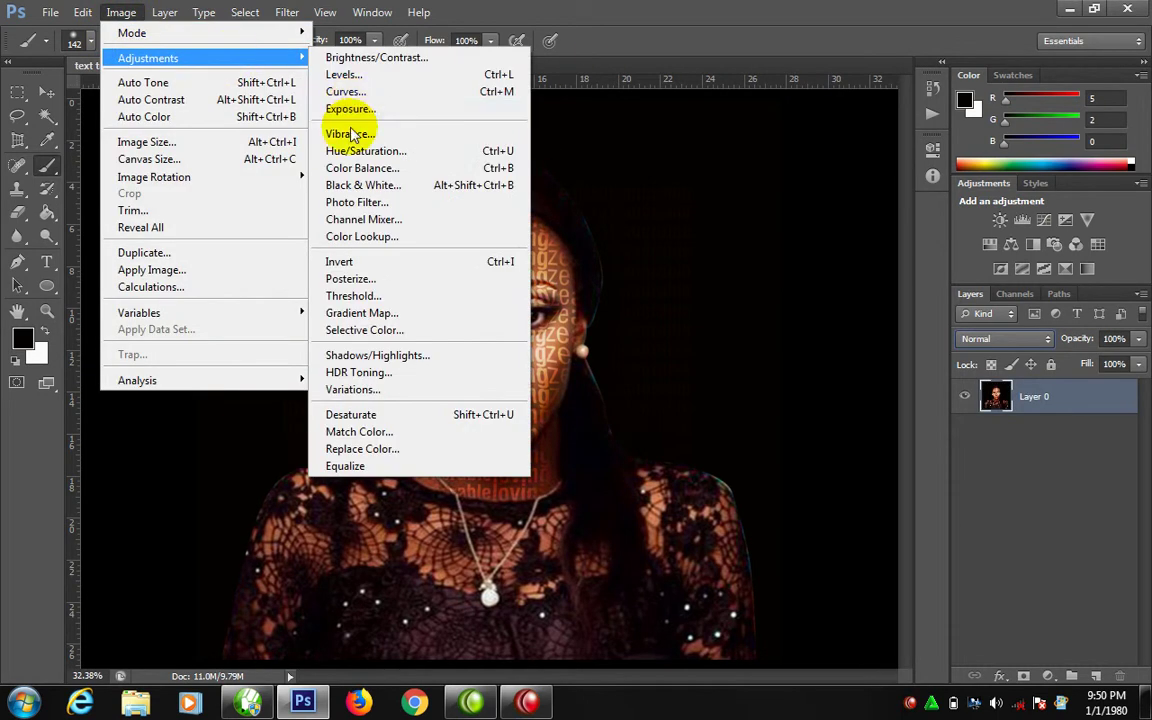
{"action": "left_click", "coordinate": [343, 74]}
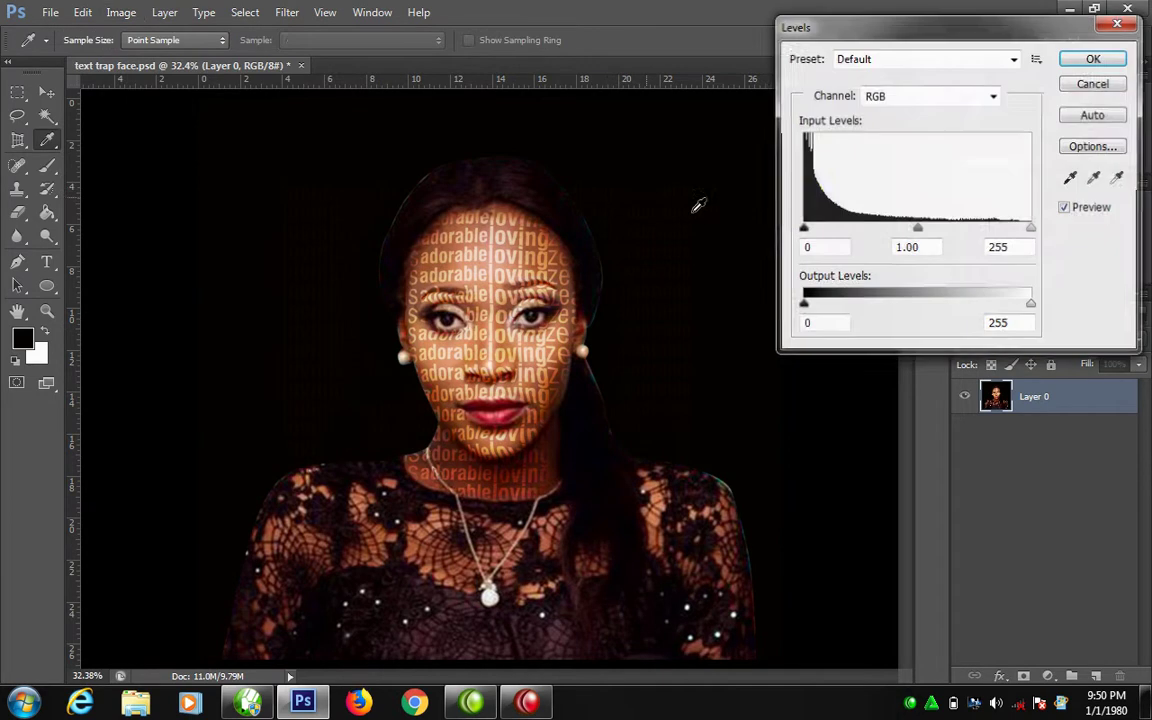
{"action": "mouse_move", "coordinate": [805, 227]}
{"action": "left_mouse_down"}
{"action": "mouse_move", "coordinate": [910, 244]}
{"action": "mouse_move", "coordinate": [818, 247]}
{"action": "left_mouse_up"}
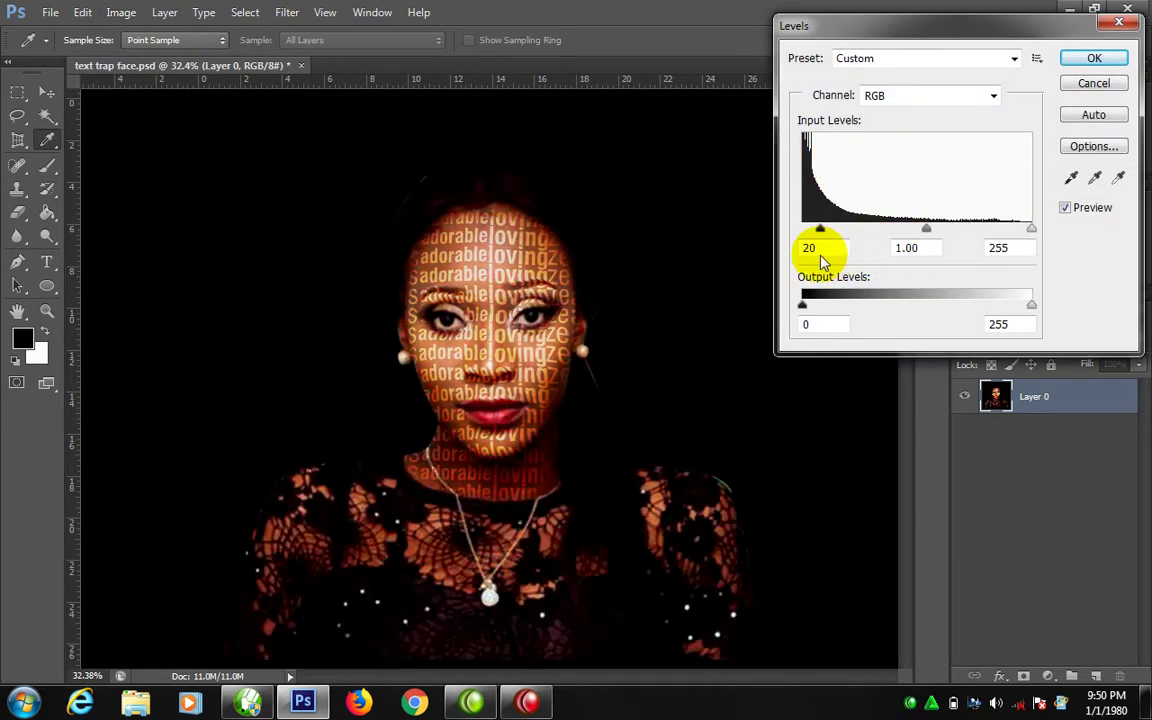
{"action": "left_click", "coordinate": [1118, 22]}
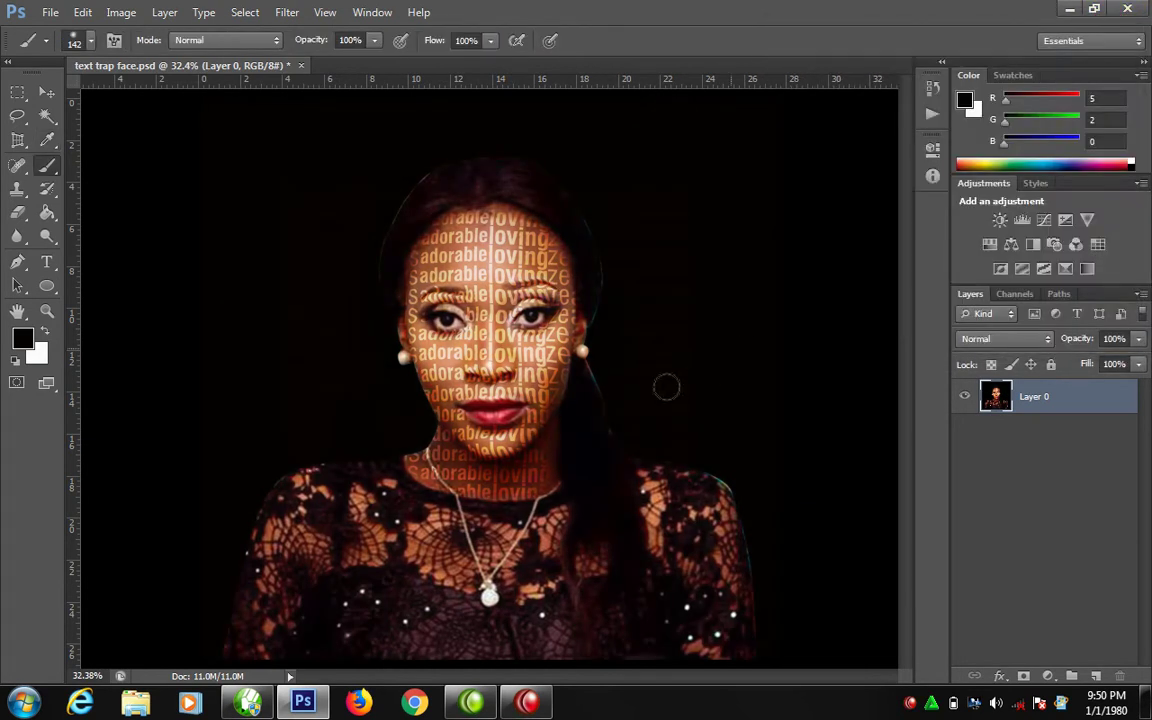
{"action": "key", "text": "ctrl+j"}
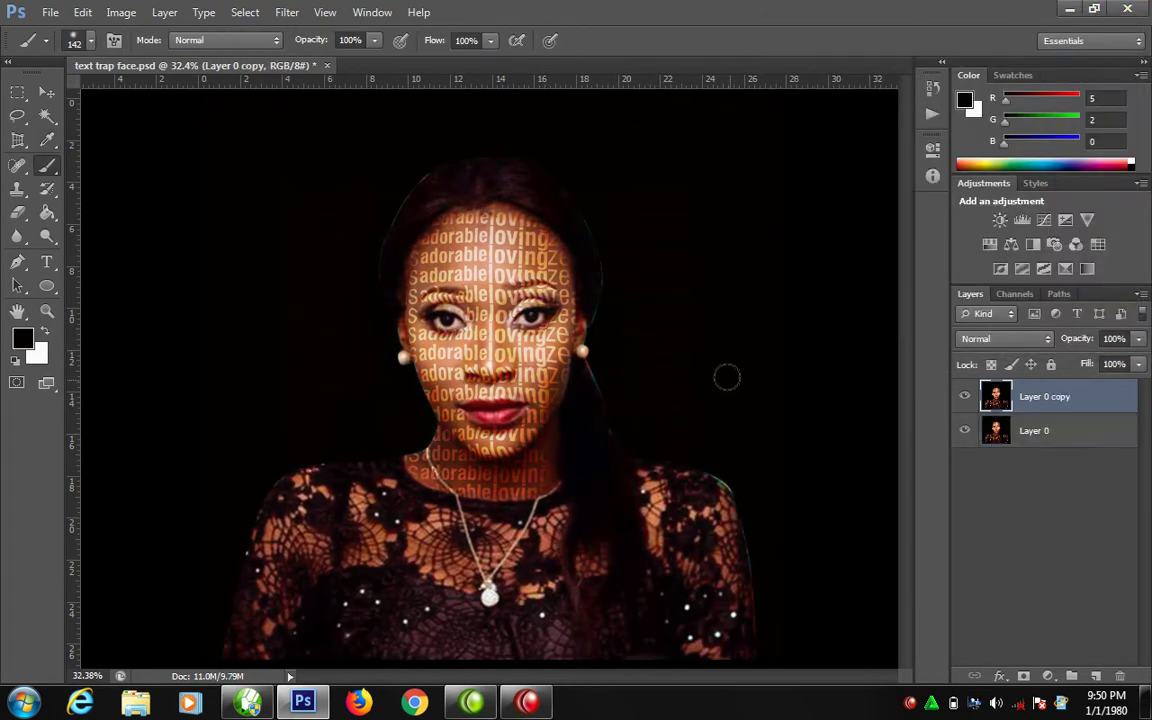
{"action": "key", "text": "ctrl+BackSpace"}
{"action": "left_click", "coordinate": [328, 371]}
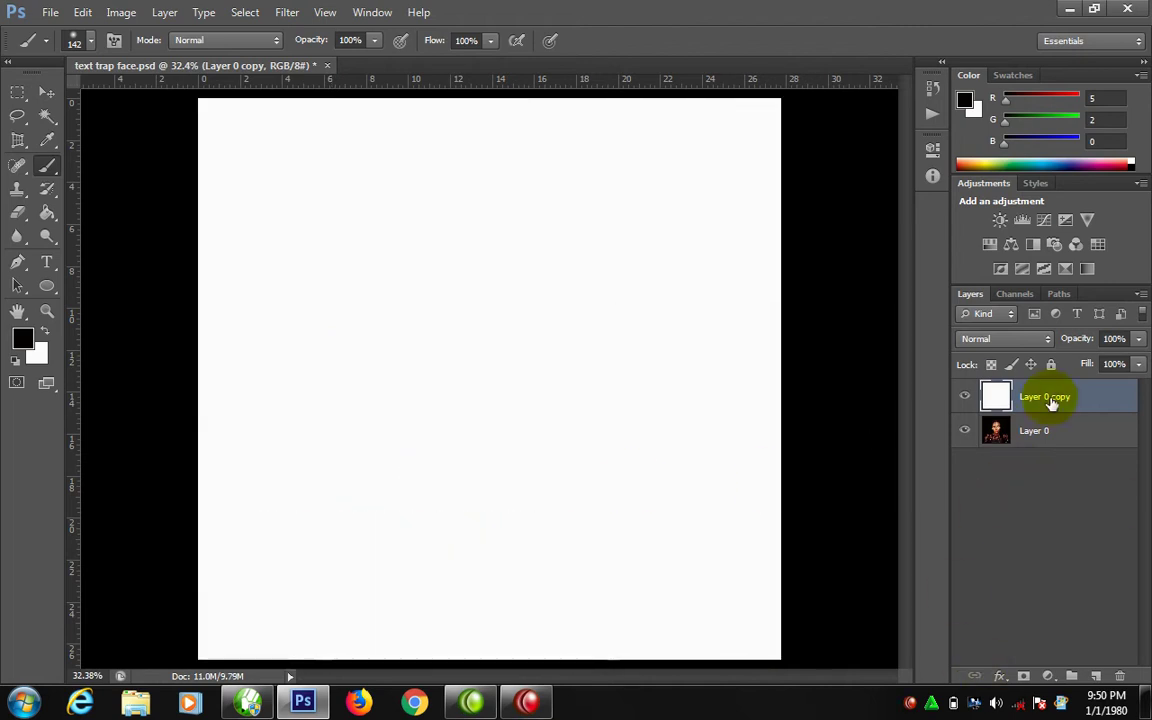
{"action": "double_click", "coordinate": [1095, 397]}
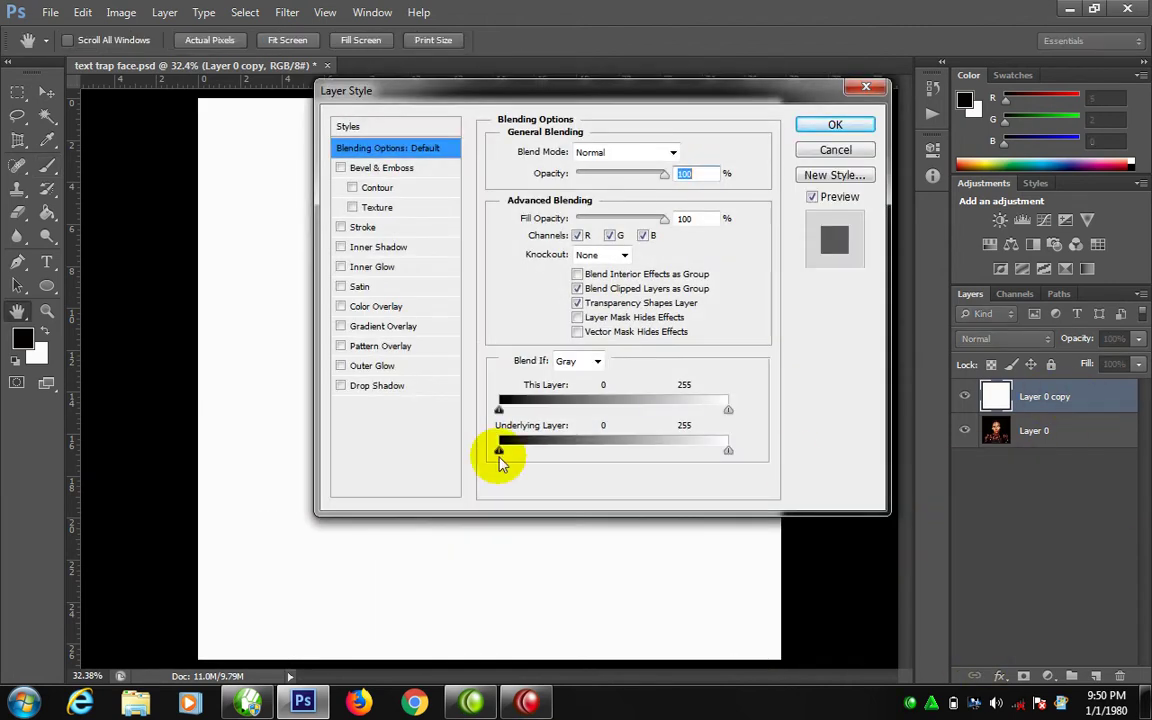
{"action": "left_click_drag", "start_coordinate": [499, 410], "coordinate": [602, 410]}
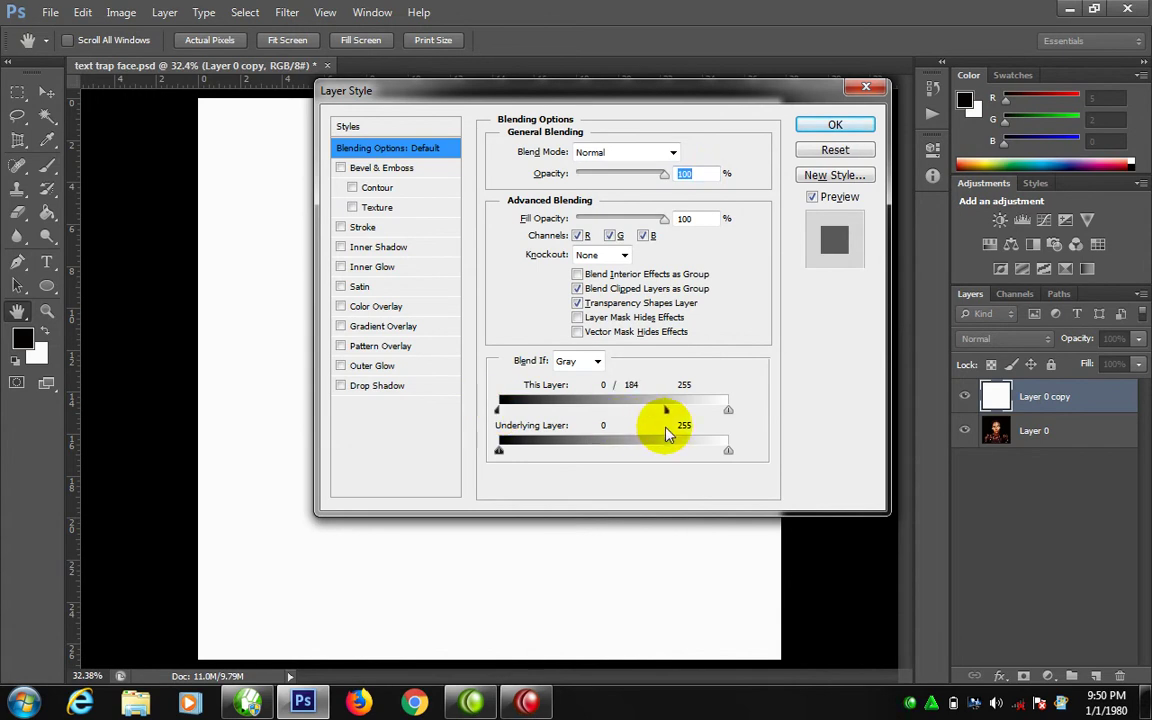
{"action": "mouse_move", "coordinate": [668, 435]}
{"action": "left_mouse_down"}
{"action": "mouse_move", "coordinate": [607, 455]}
{"action": "mouse_move", "coordinate": [490, 458]}
{"action": "left_mouse_up"}
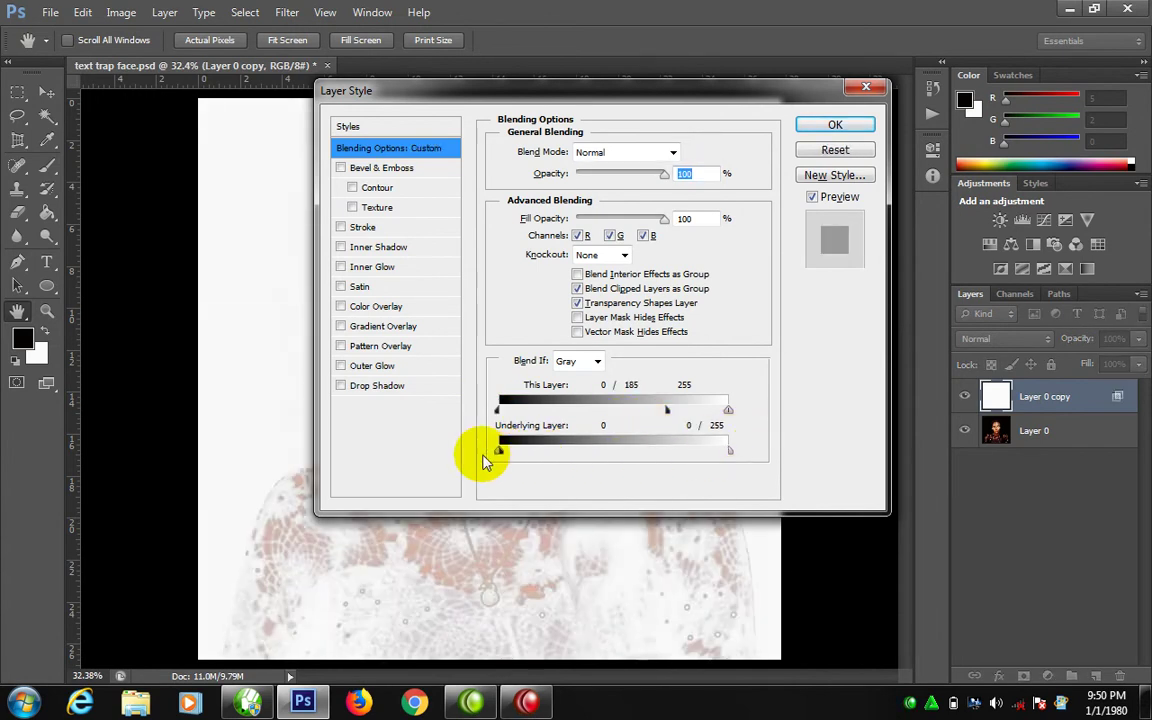
{"action": "mouse_move", "coordinate": [590, 86]}
{"action": "left_mouse_down"}
{"action": "mouse_move", "coordinate": [919, 91]}
{"action": "mouse_move", "coordinate": [442, 69]}
{"action": "mouse_move", "coordinate": [444, 59]}
{"action": "left_mouse_up"}
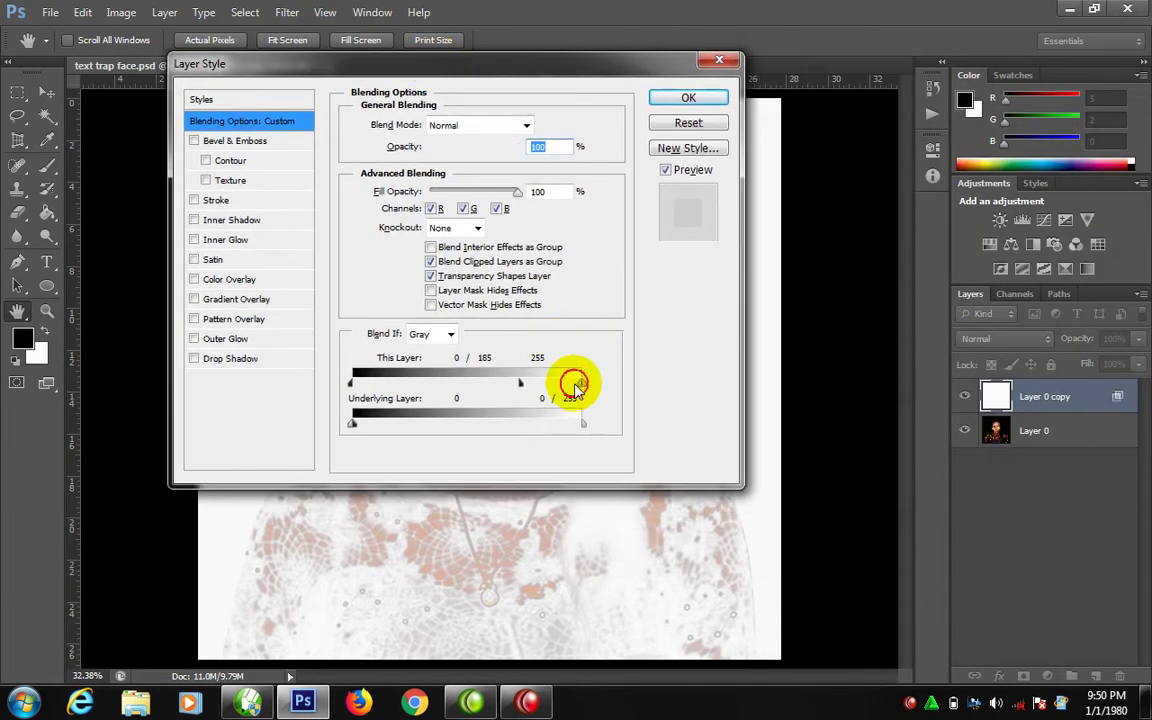
{"action": "mouse_move", "coordinate": [581, 383]}
{"action": "left_mouse_down"}
{"action": "mouse_move", "coordinate": [400, 385]}
{"action": "mouse_move", "coordinate": [451, 398]}
{"action": "mouse_move", "coordinate": [430, 400]}
{"action": "left_mouse_up"}
{"action": "mouse_move", "coordinate": [477, 65]}
{"action": "left_mouse_down"}
{"action": "mouse_move", "coordinate": [1093, 385]}
{"action": "mouse_move", "coordinate": [807, 262]}
{"action": "left_mouse_up"}
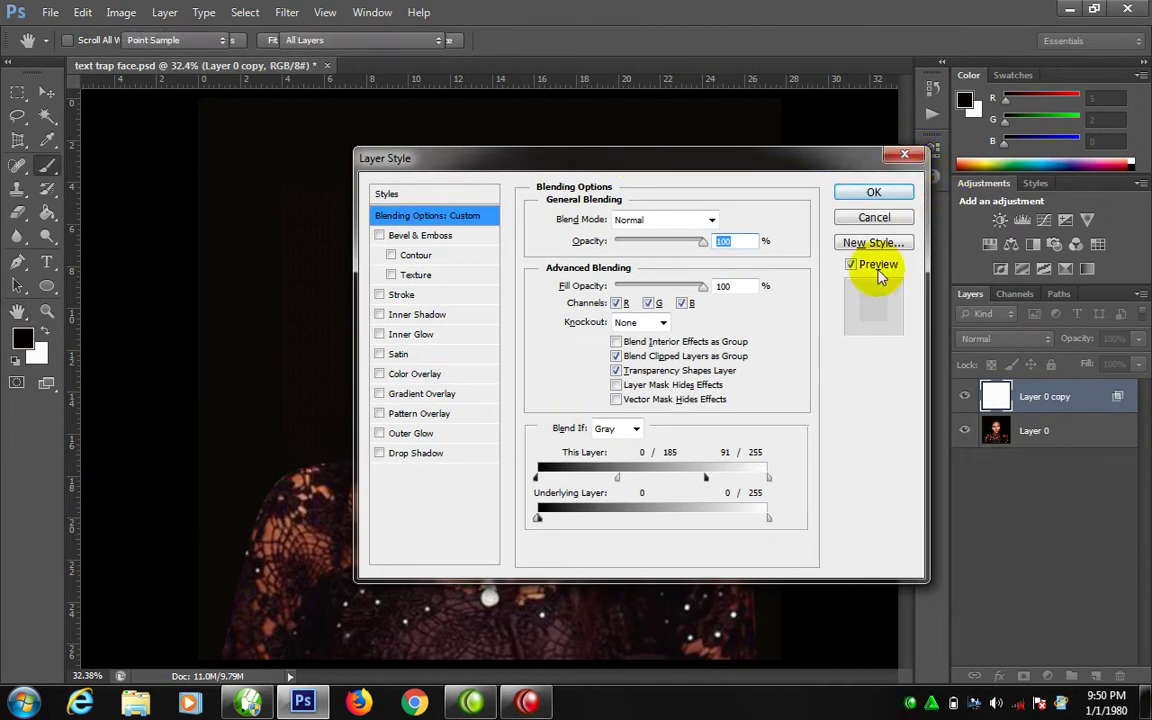
{"action": "key", "text": "Escape"}
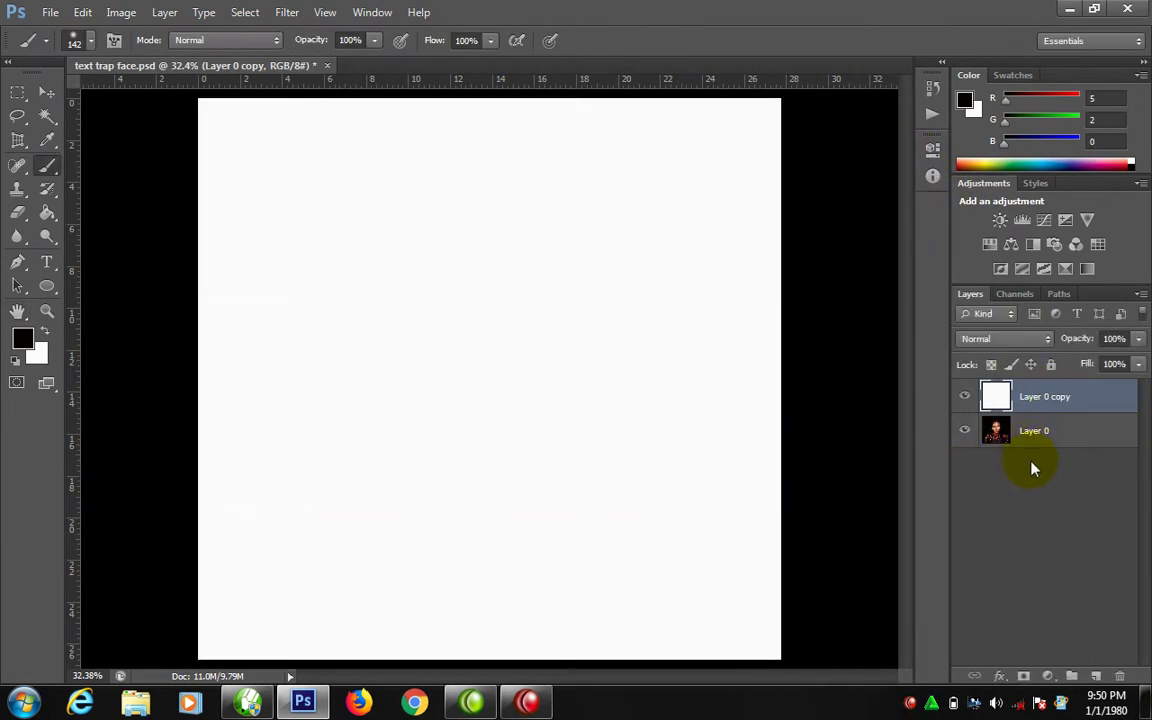
{"action": "key", "text": "Delete"}
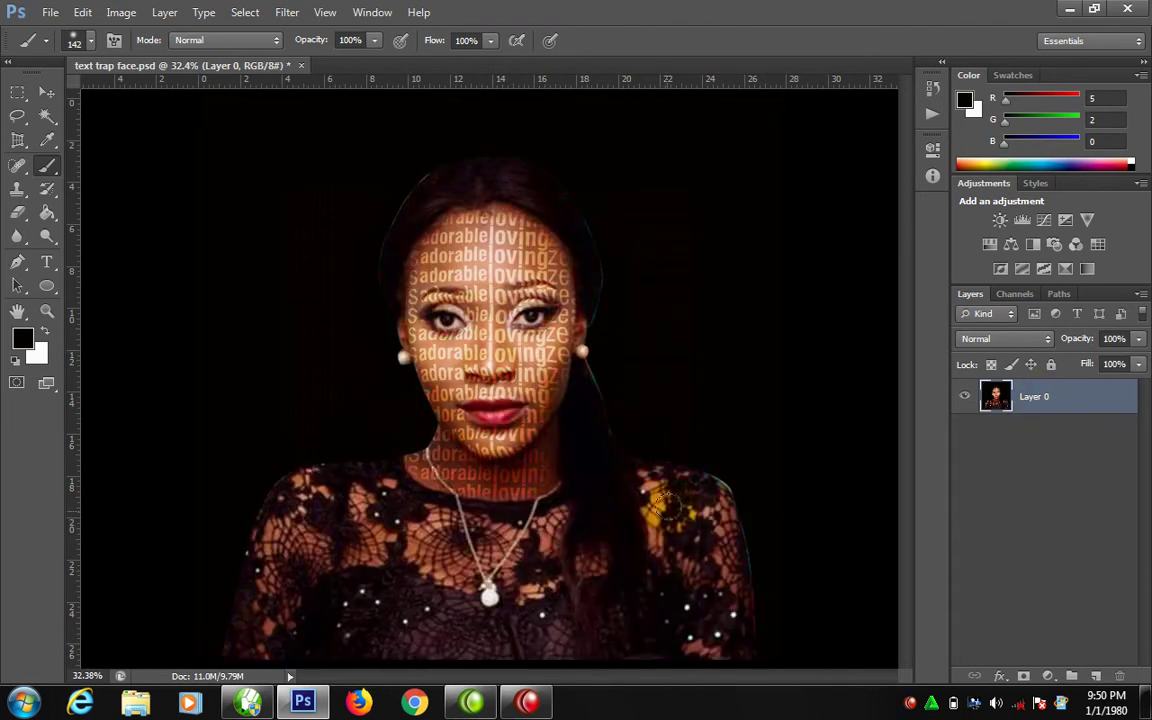
{"action": "key", "text": "ctrl+minus"}
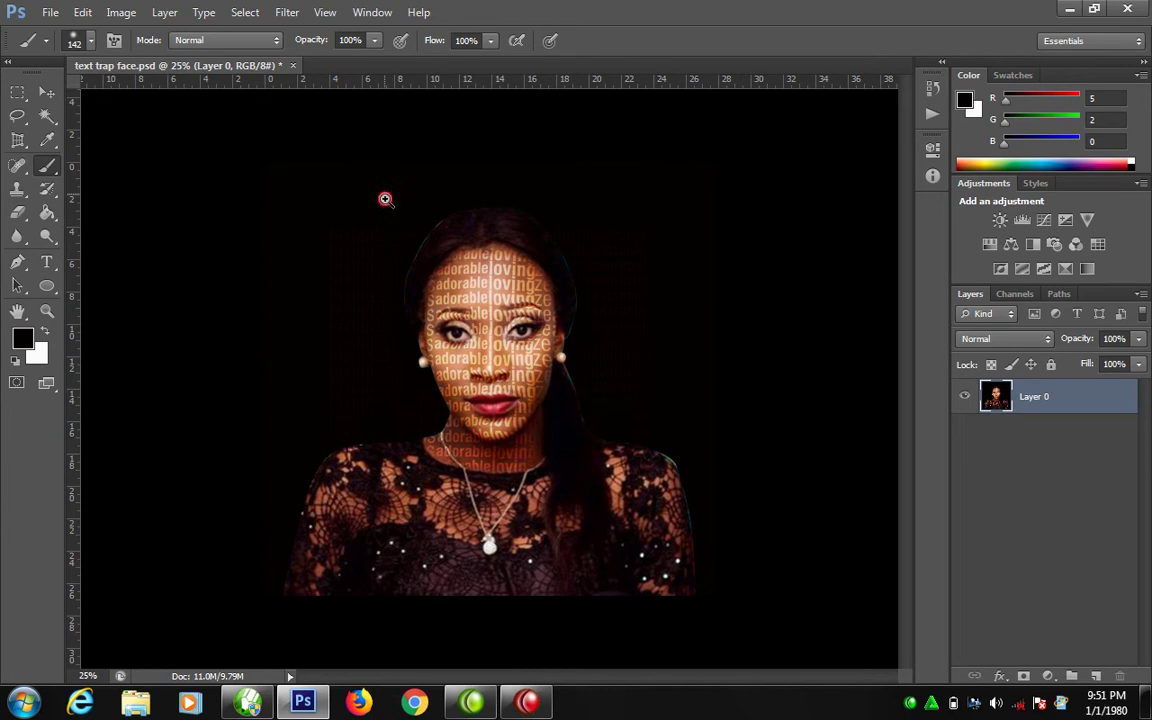
{"action": "left_click_drag", "start_coordinate": [385, 199], "coordinate": [603, 481]}
{"action": "key", "text": "ctrl+z"}
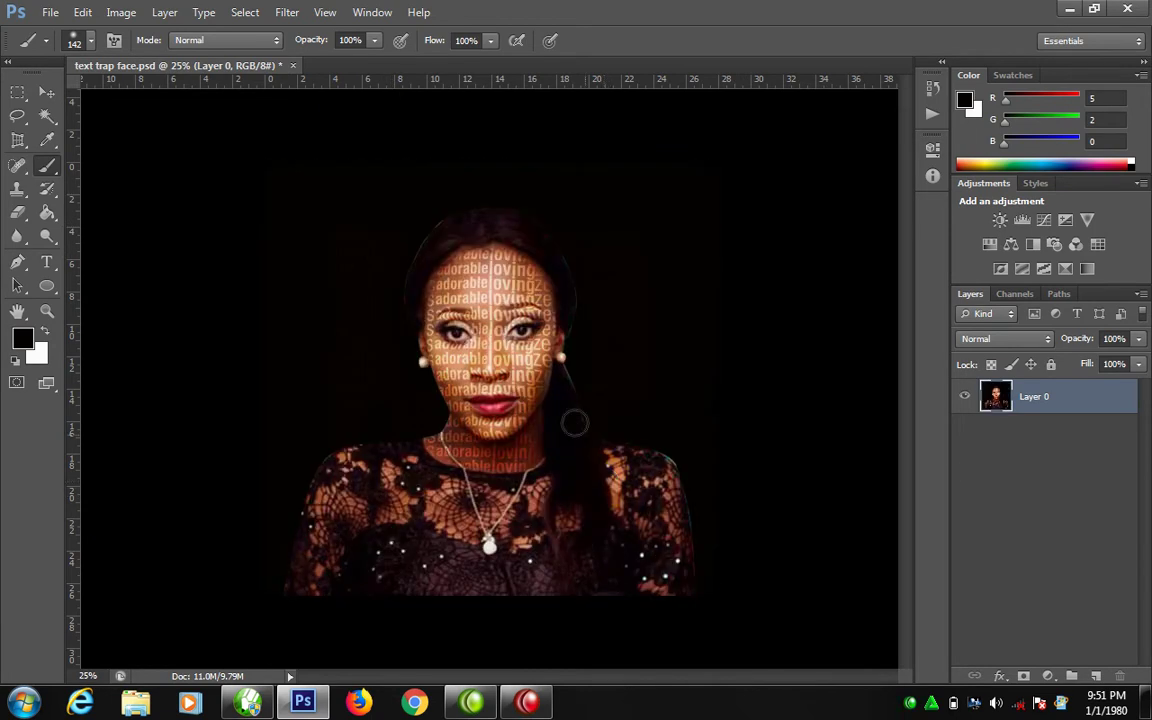